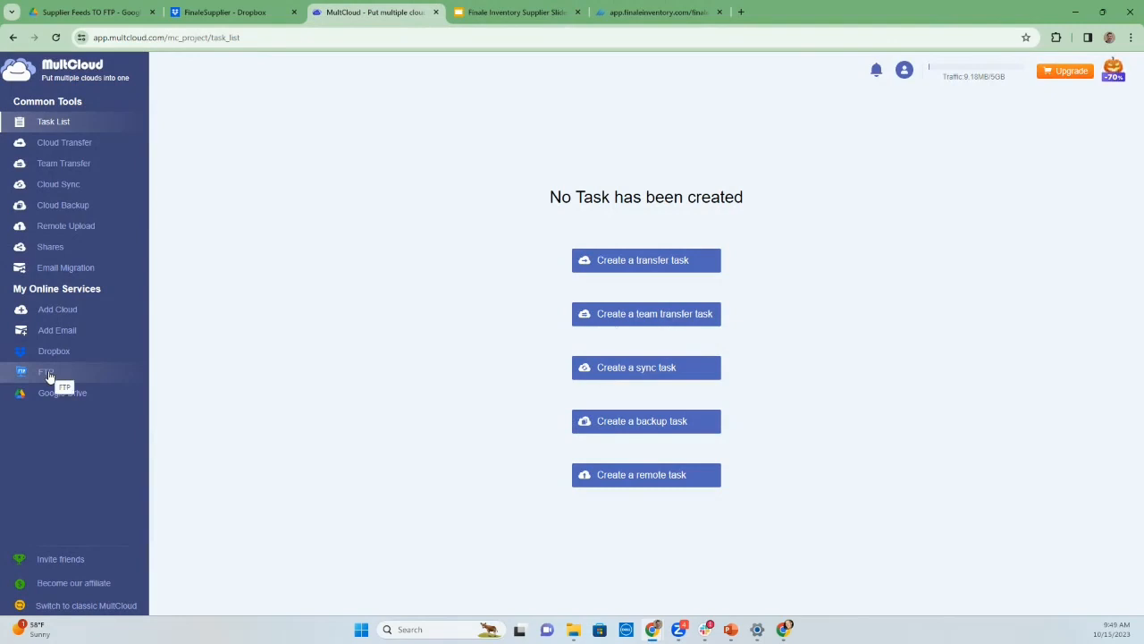
Step: Review the FinaleSupplier folder in Dropbox, the Supplier Feeds TO FTP folder in Google Drive and the supplier feeds diagram slide
left_click(195, 18)
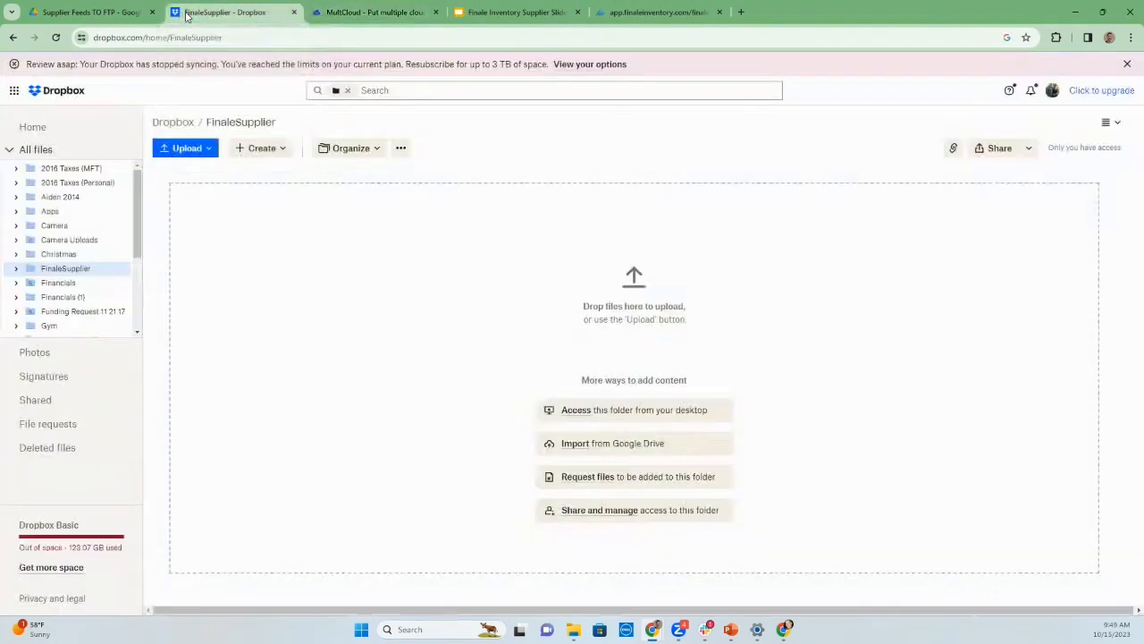
left_click(366, 13)
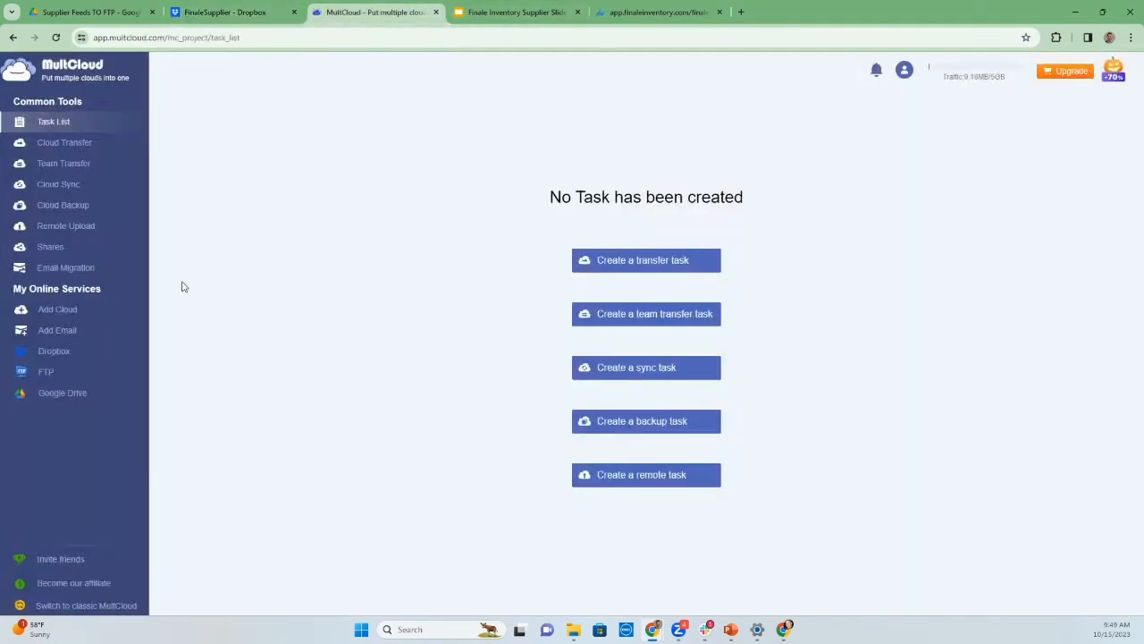
left_click(105, 18)
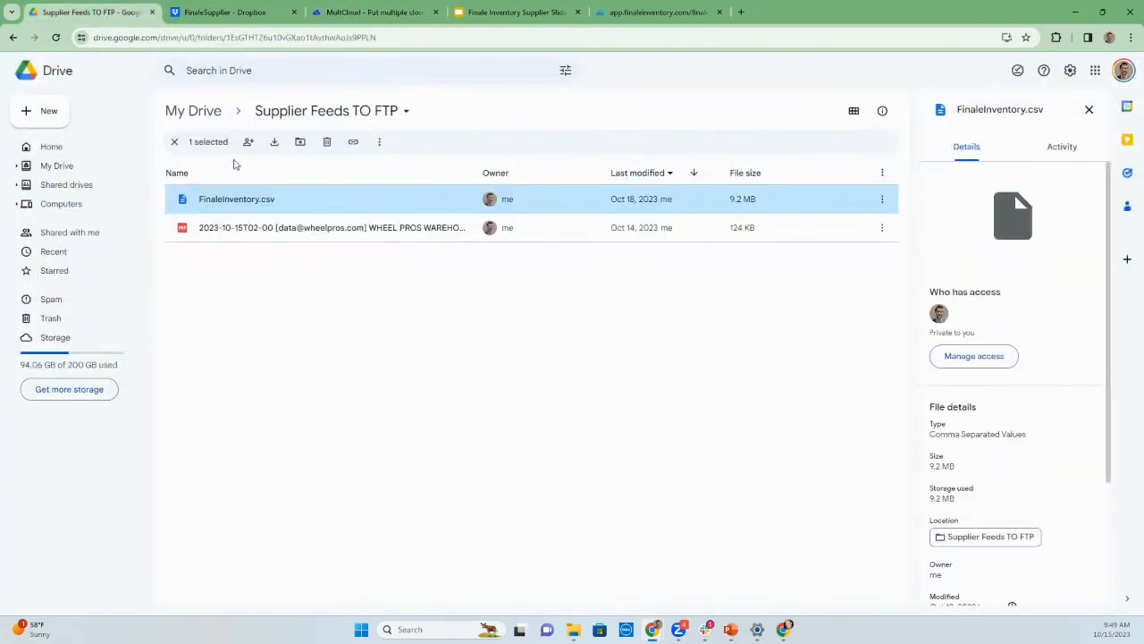
left_click(236, 12)
left_click(338, 13)
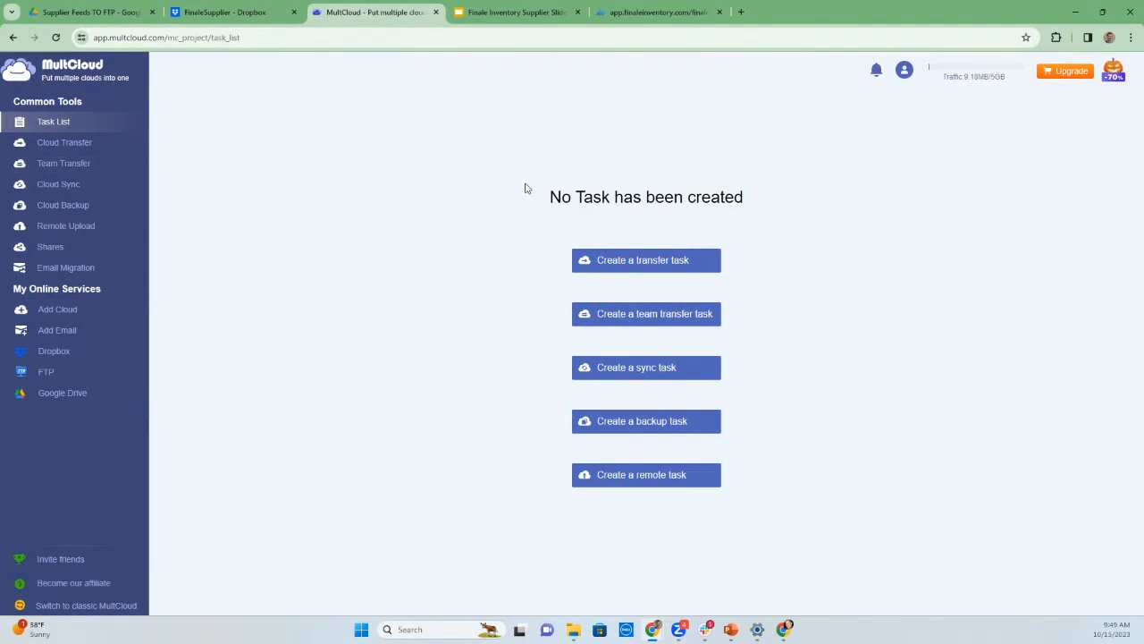
left_click(501, 19)
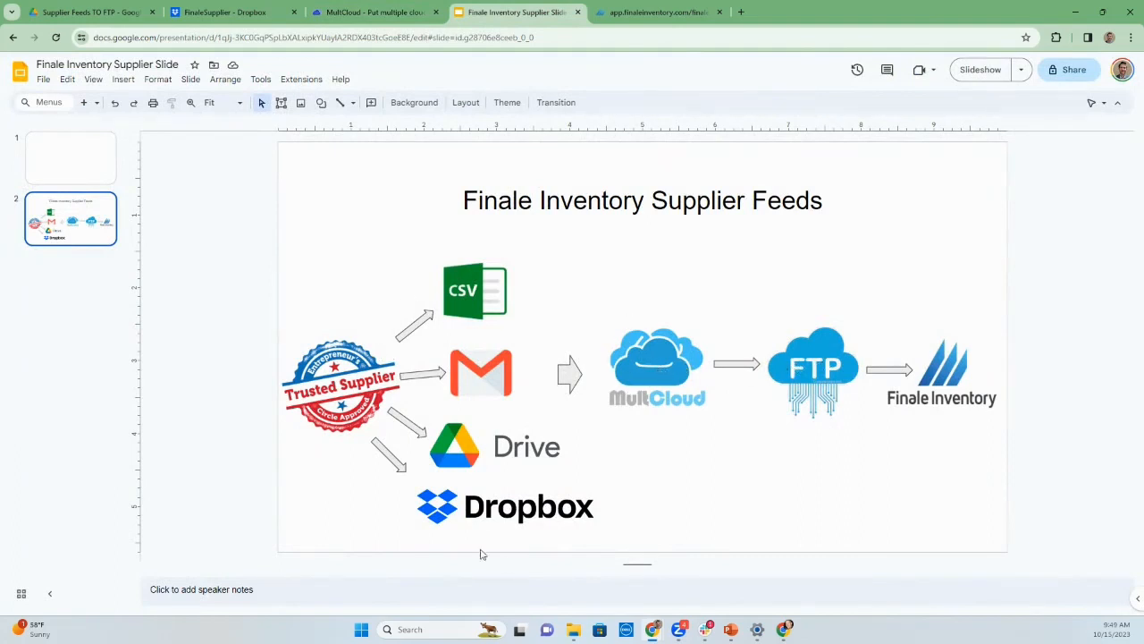
Step: In MultCloud, create a cloud sync task with the Google Drive folder Supplier Feeds TO FTP as its source
left_click(374, 14)
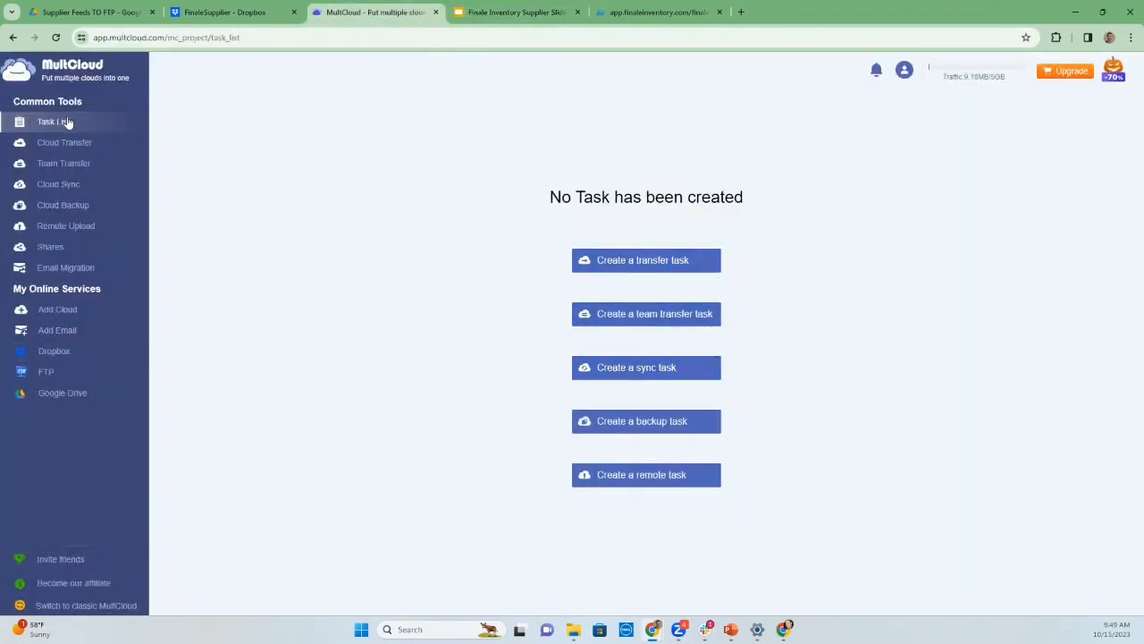
left_click(642, 370)
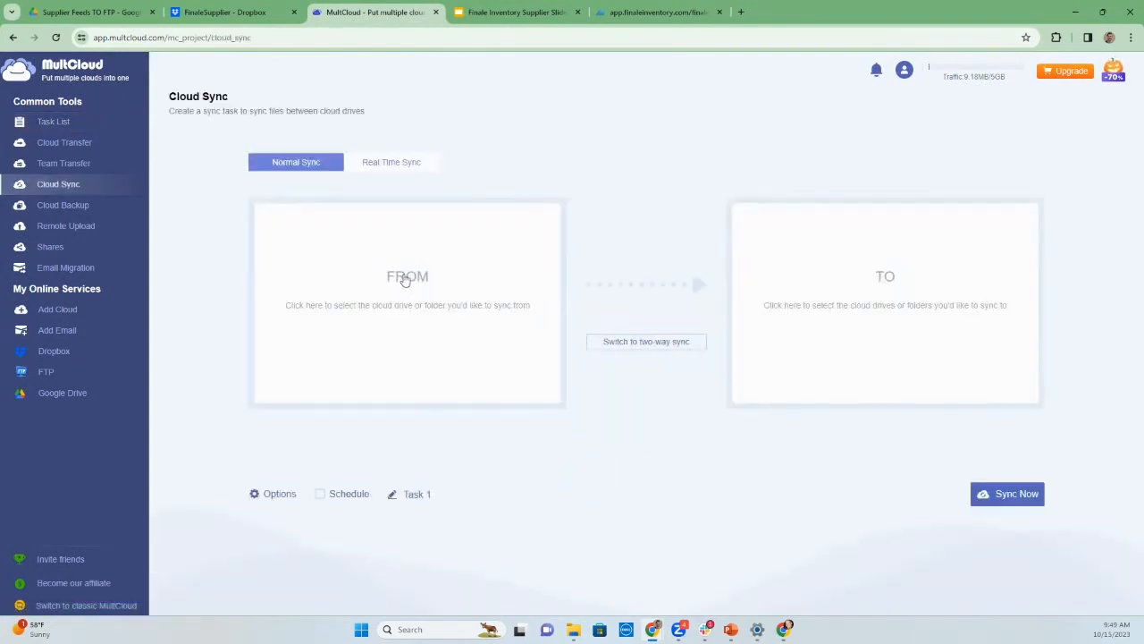
left_click(406, 279)
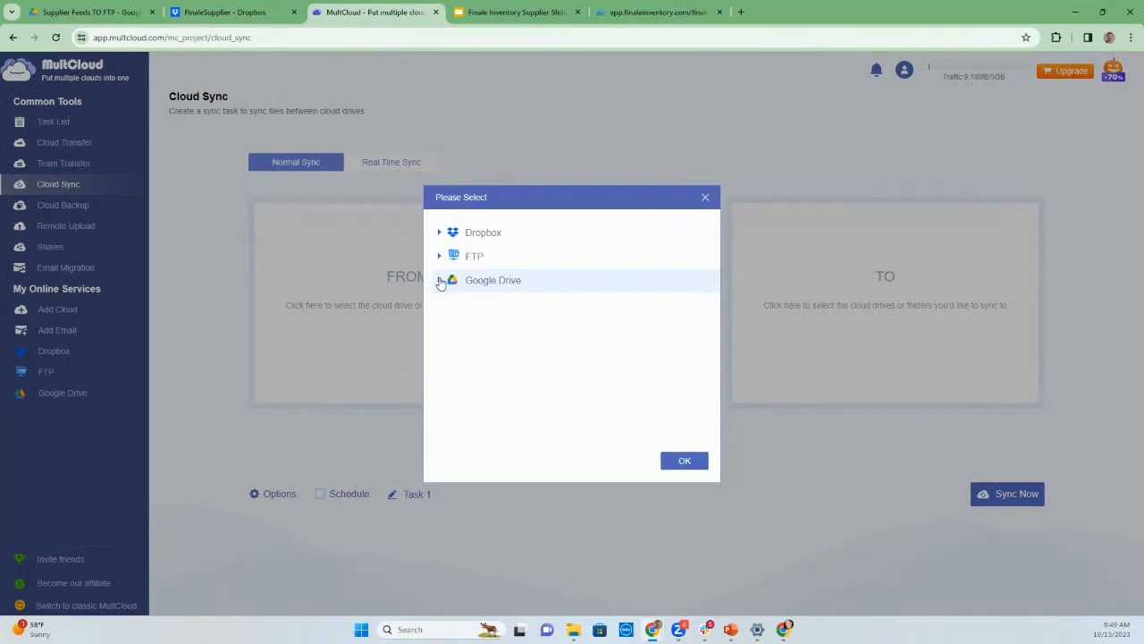
left_click(439, 282)
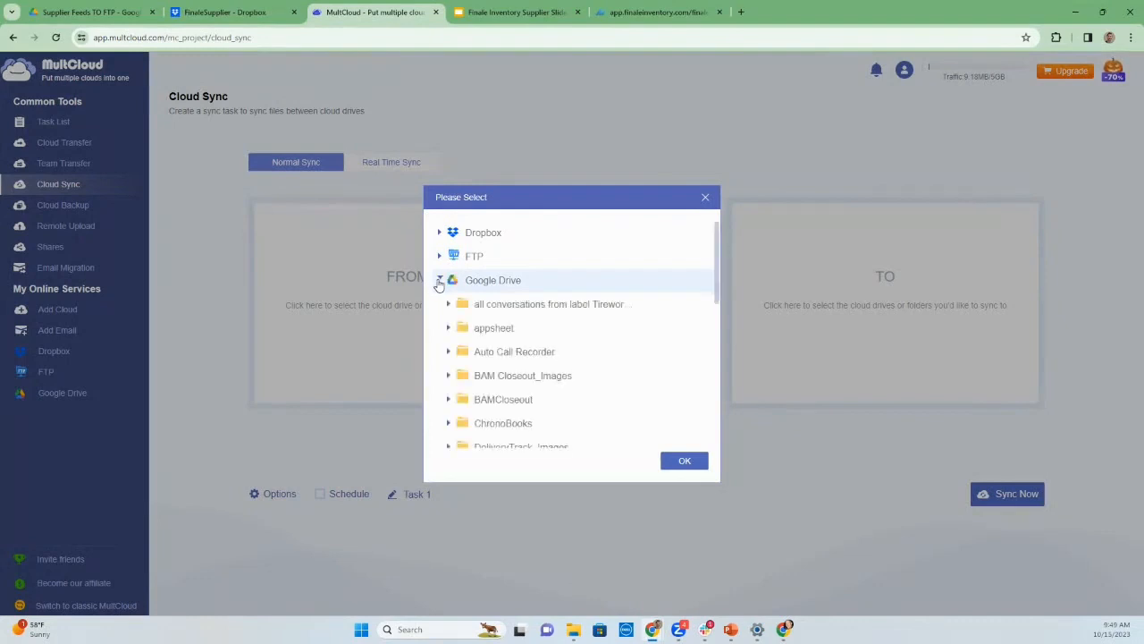
scroll(493, 319, "down", 3)
scroll(492, 319, "down", 4)
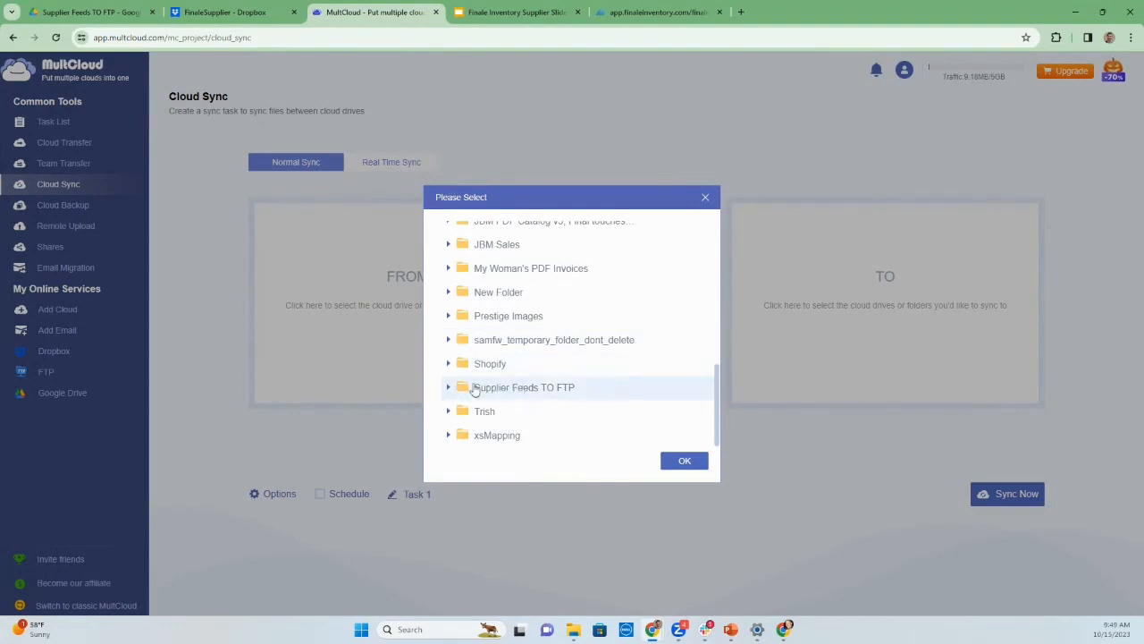
left_click(450, 388)
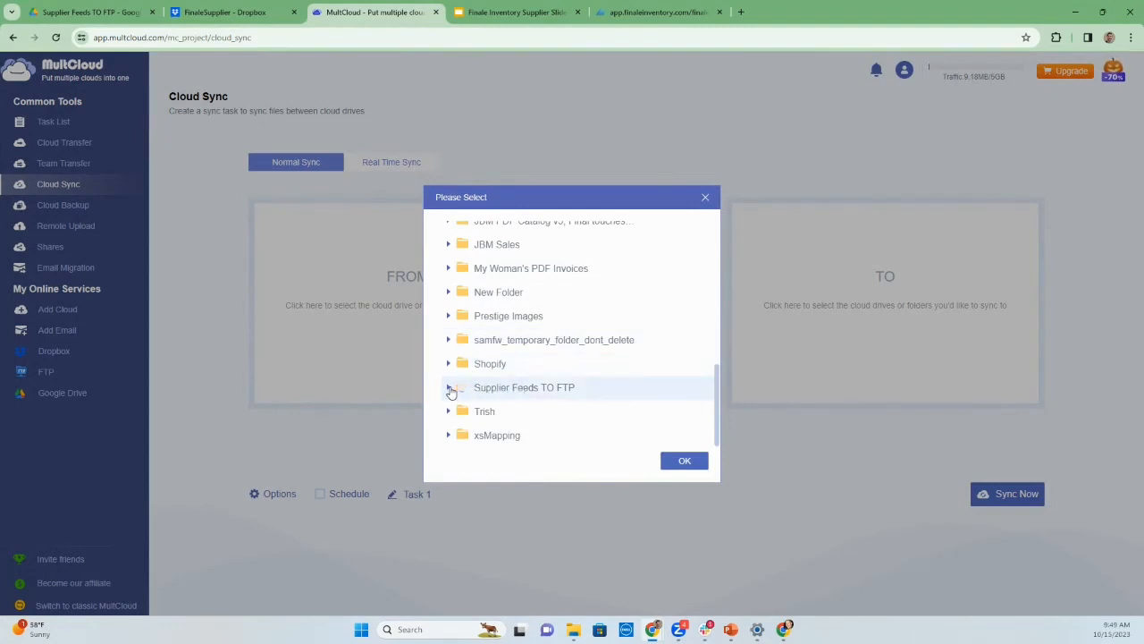
left_click(684, 460)
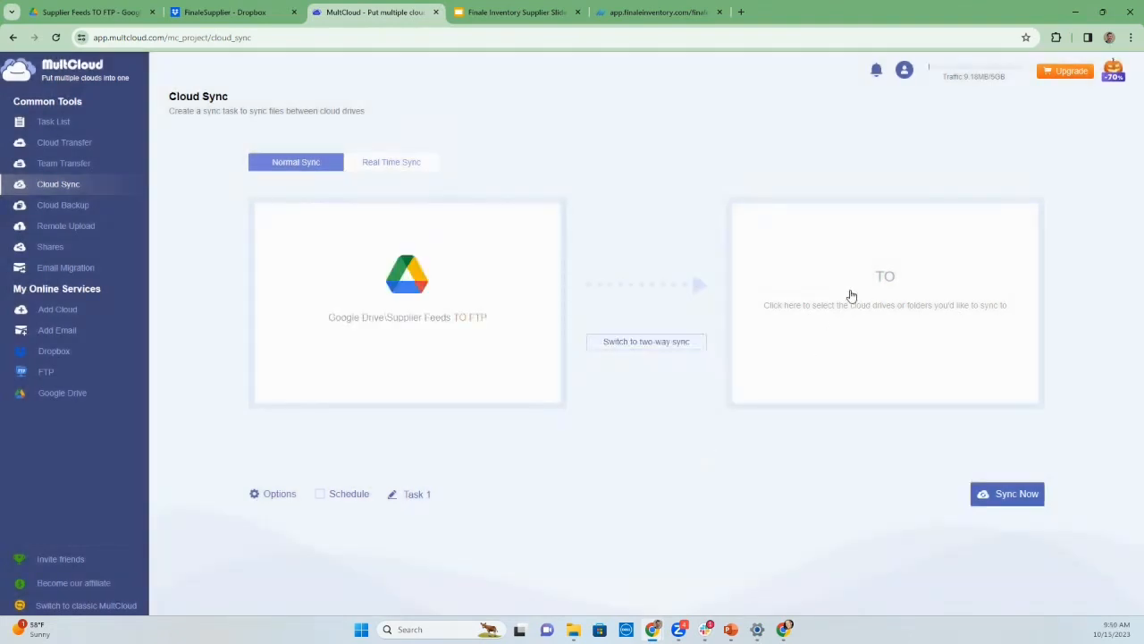
Step: Set the sync destination to the FTP folder home\FinaleSupplier and run the sync
left_click(887, 283)
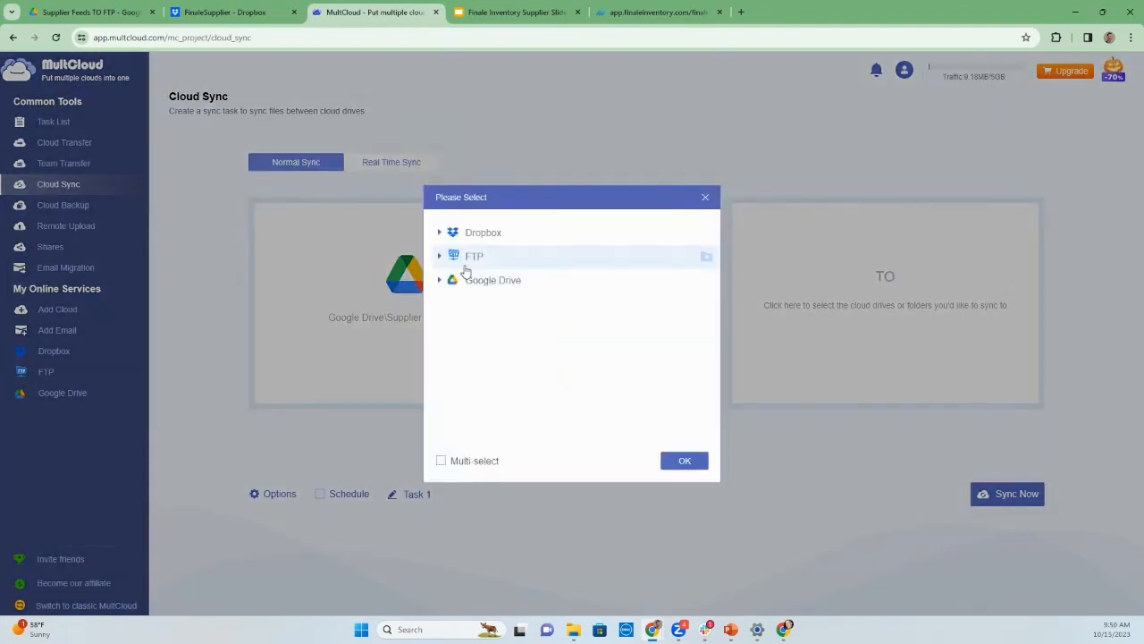
left_click(439, 257)
left_click(450, 281)
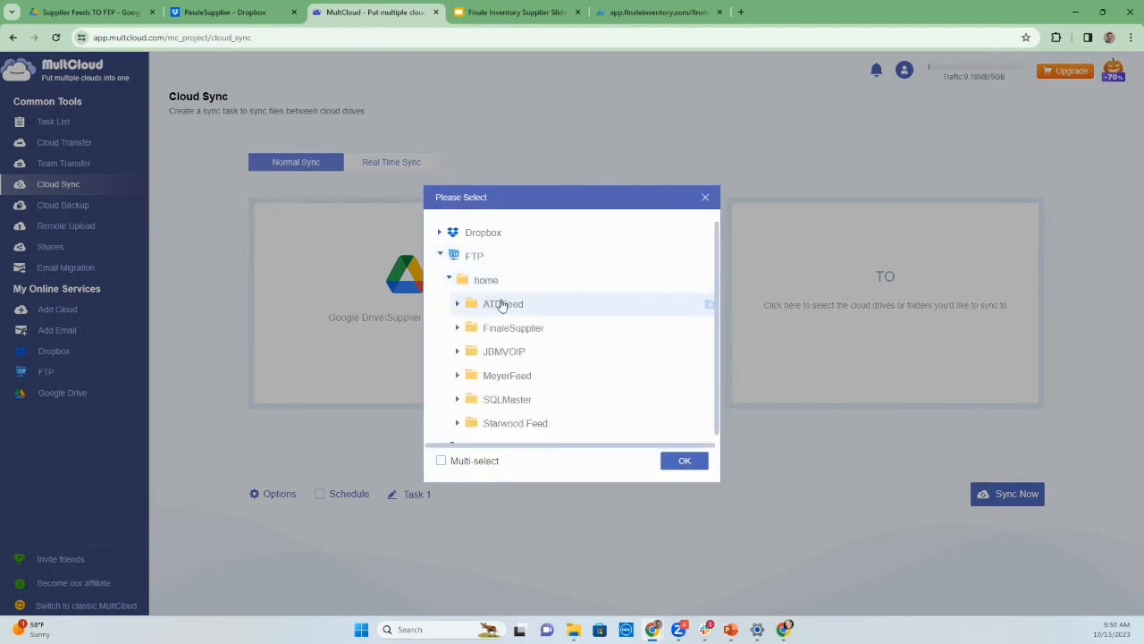
left_click(457, 328)
left_click(683, 463)
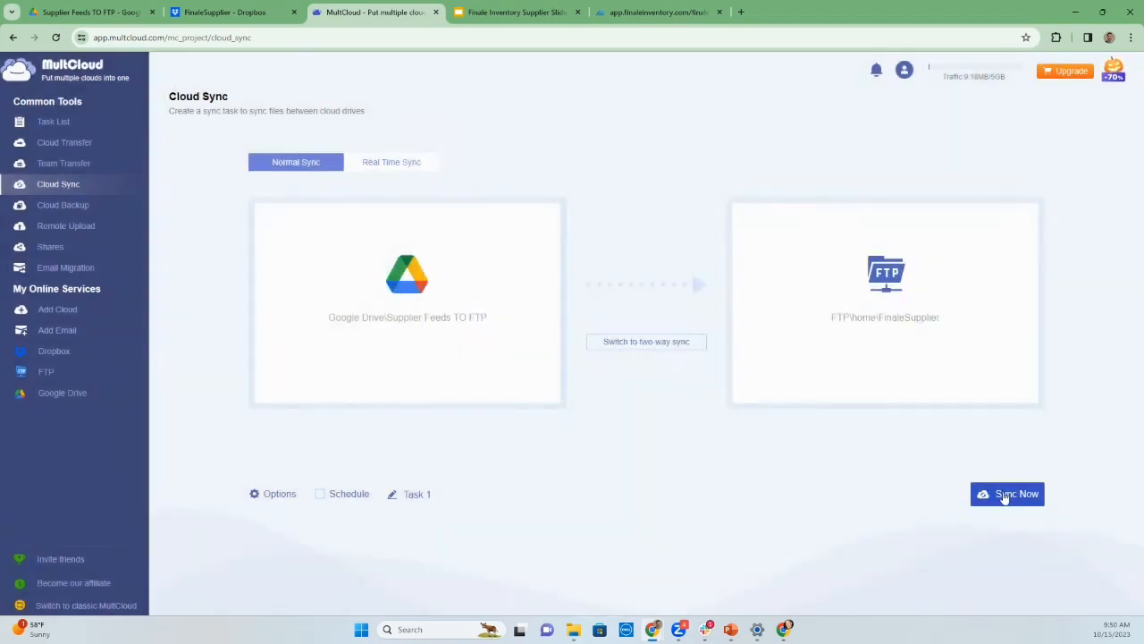
left_click(1003, 495)
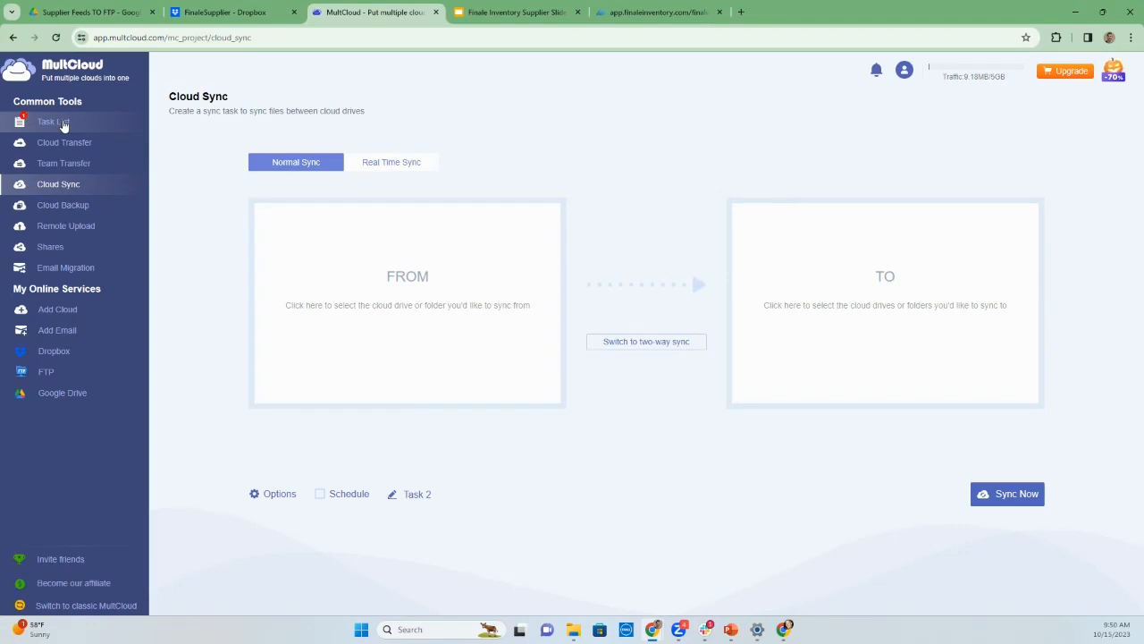
Step: Check the sync task's progress and inspect the FinaleSupplier folder on the FTP server in File Explorer
left_click(64, 125)
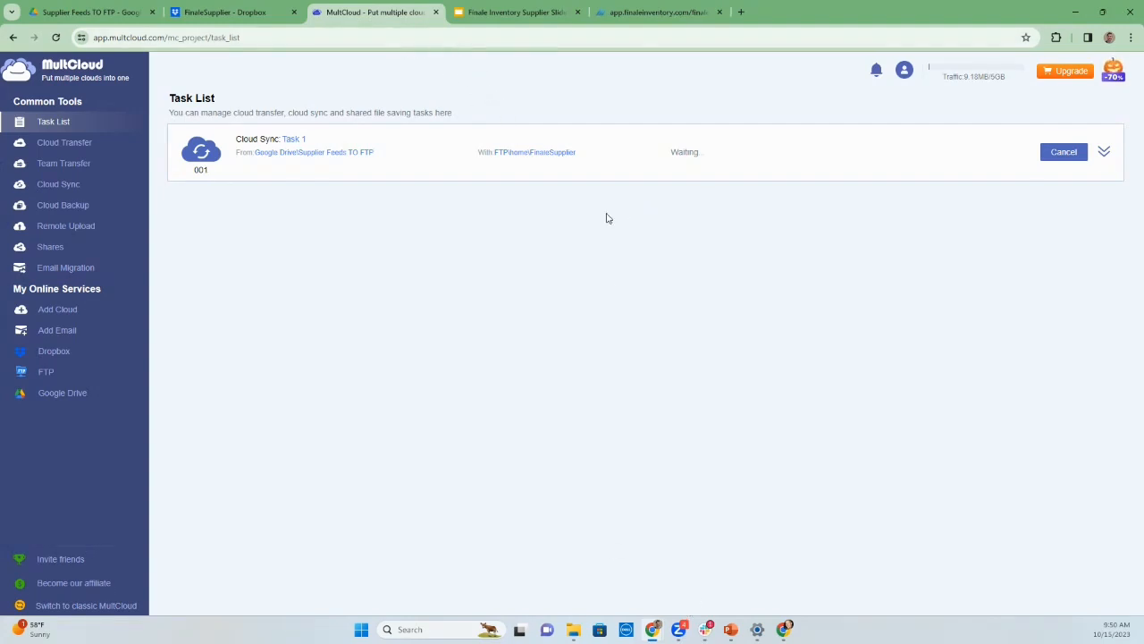
left_click(573, 629)
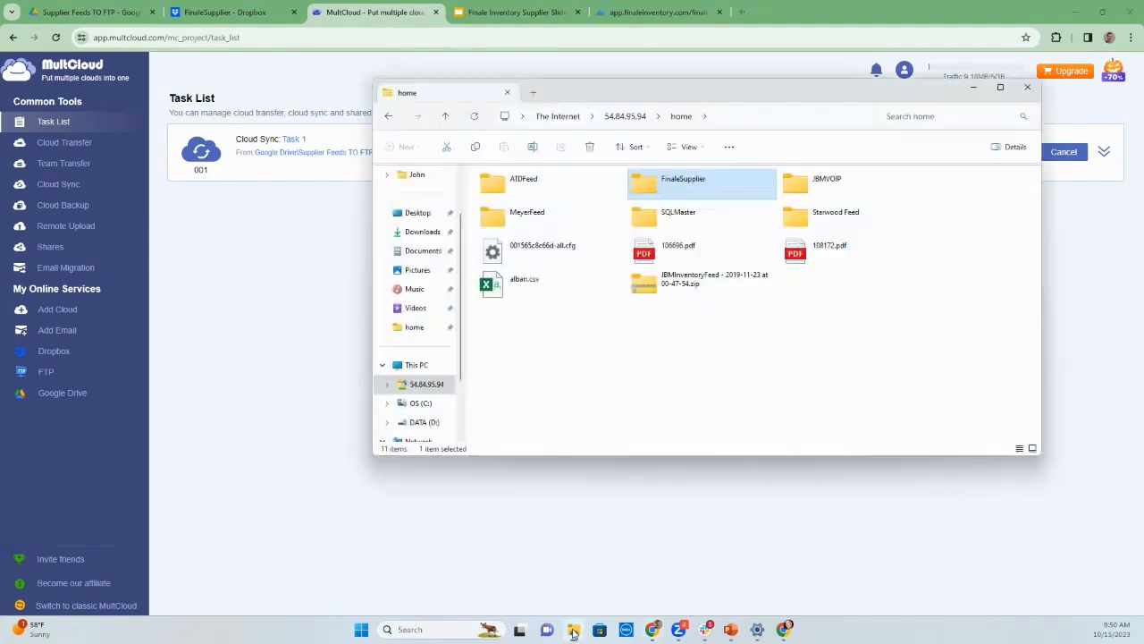
double_click(674, 188)
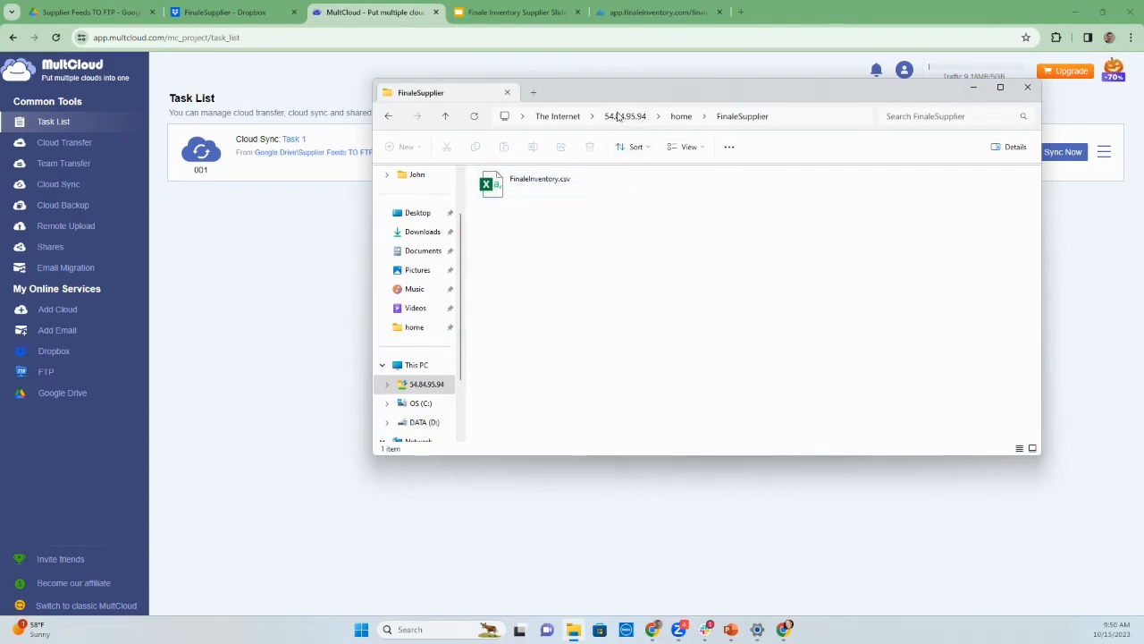
left_click(975, 87)
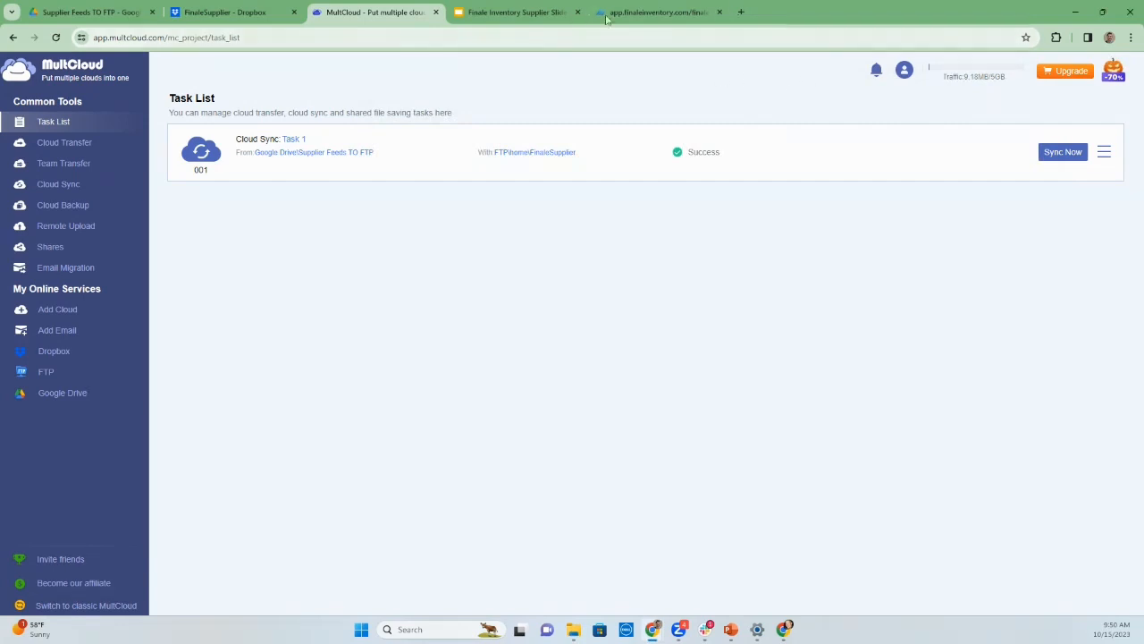
Step: Close MultCloud, switch to Finale Inventory and add an FTP Supplier integration
left_click(435, 12)
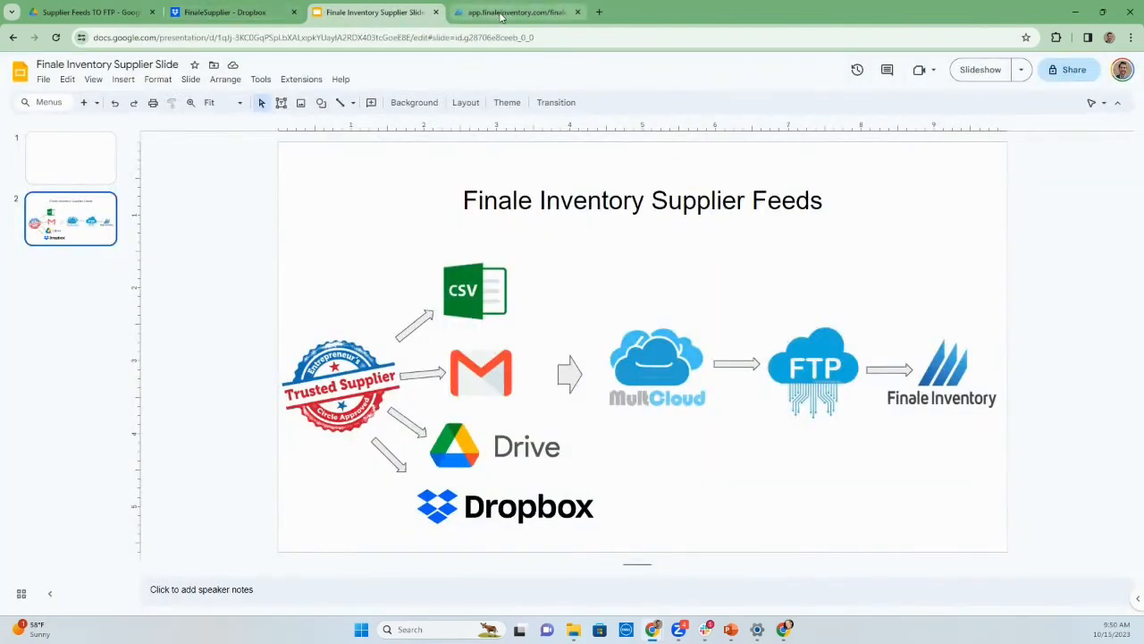
mouse_move(502, 15)
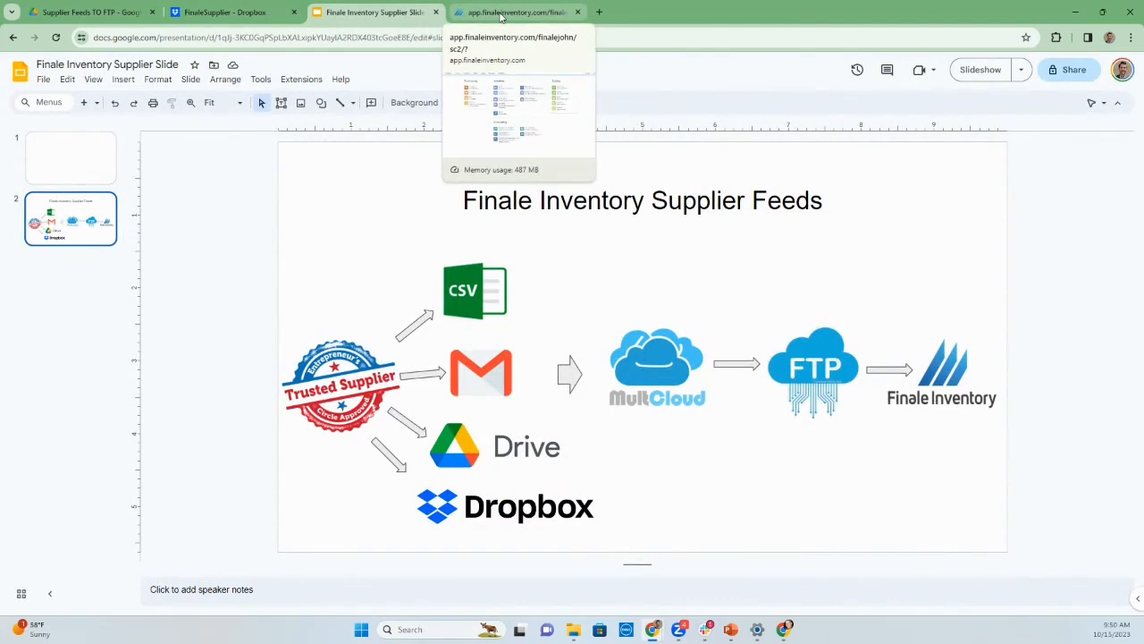
left_click(501, 14)
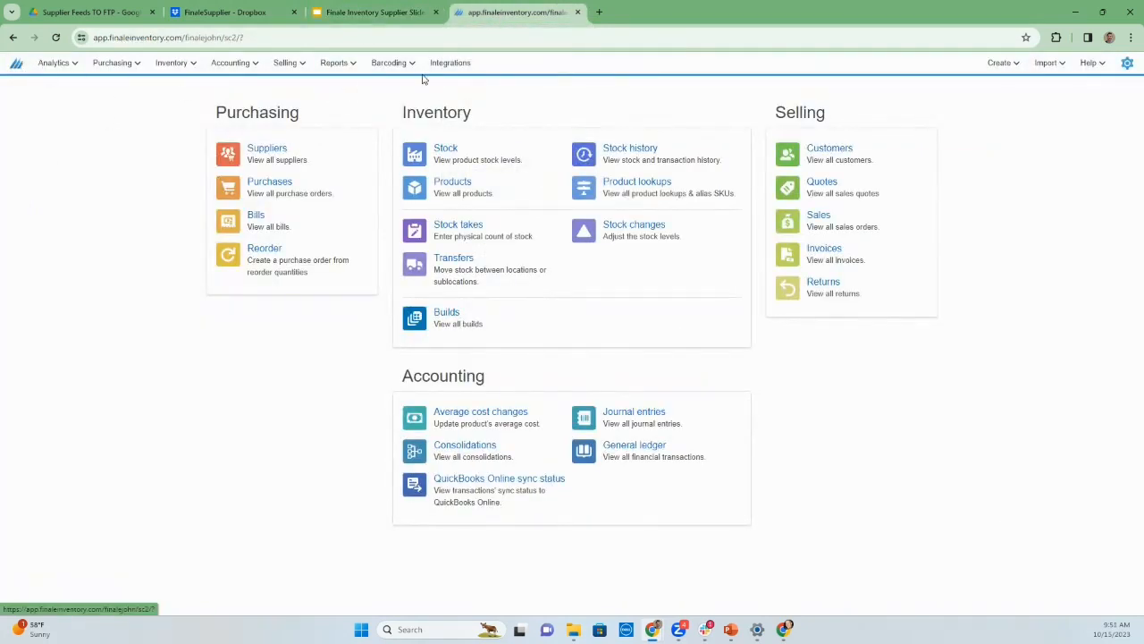
left_click(450, 64)
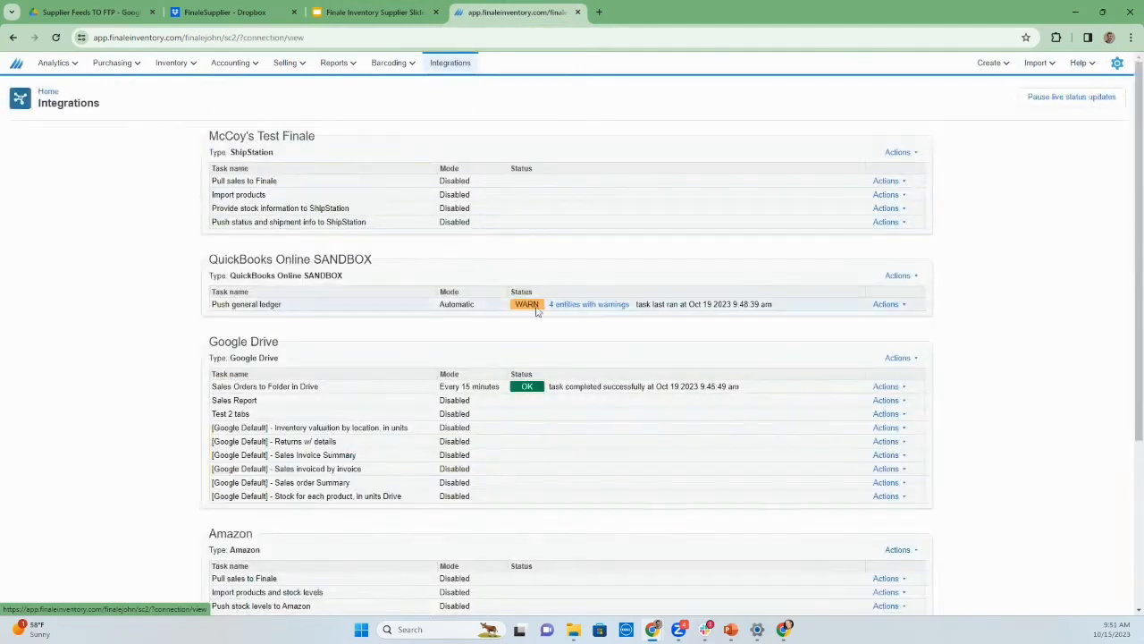
scroll(588, 334, "down", 3)
left_click(245, 510)
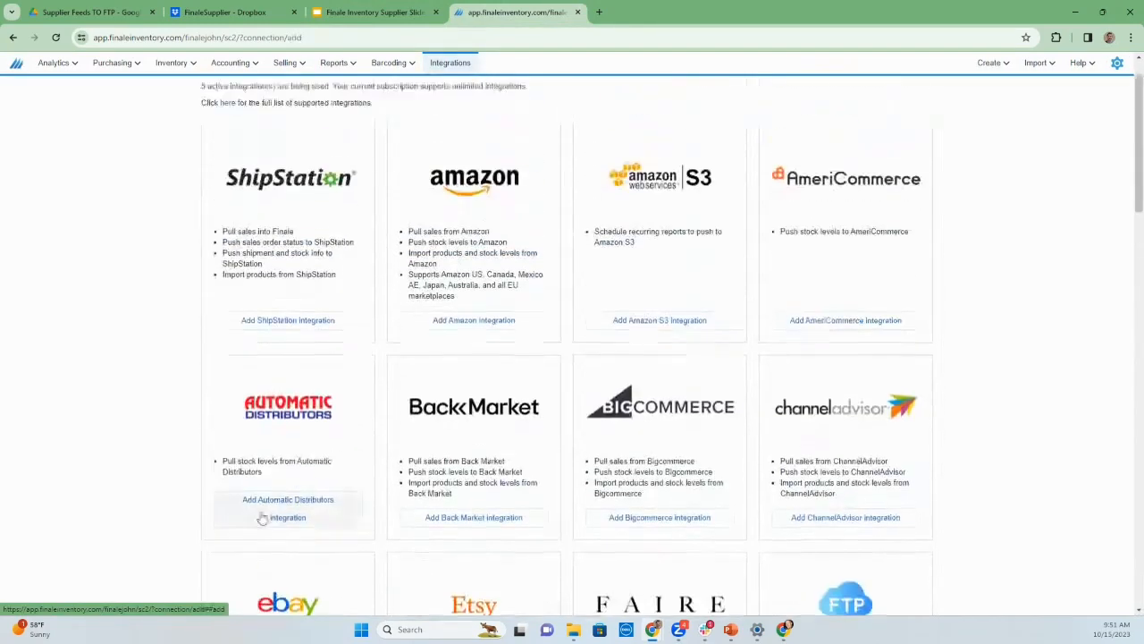
scroll(972, 327, "down", 4)
left_click_drag(782, 350, 899, 351)
left_click(843, 410)
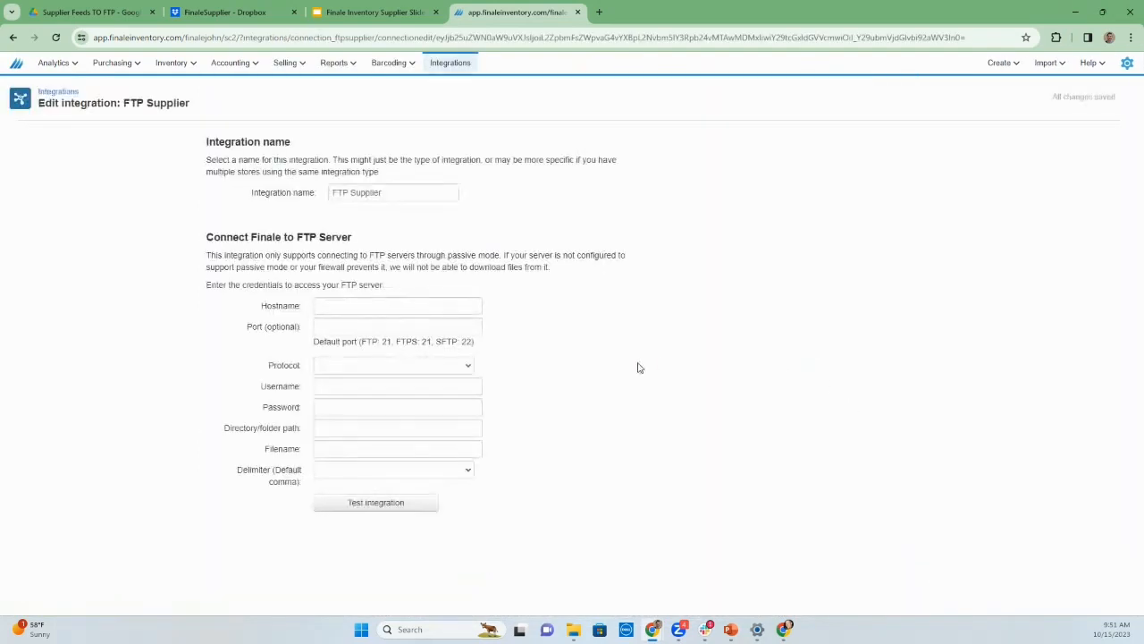
Step: Set the FTP Supplier integration's hostname to 54.84.95.94 and its protocol to FTP
left_click(424, 310)
left_click(183, 252)
left_click(375, 309)
type("54.84.95.94")
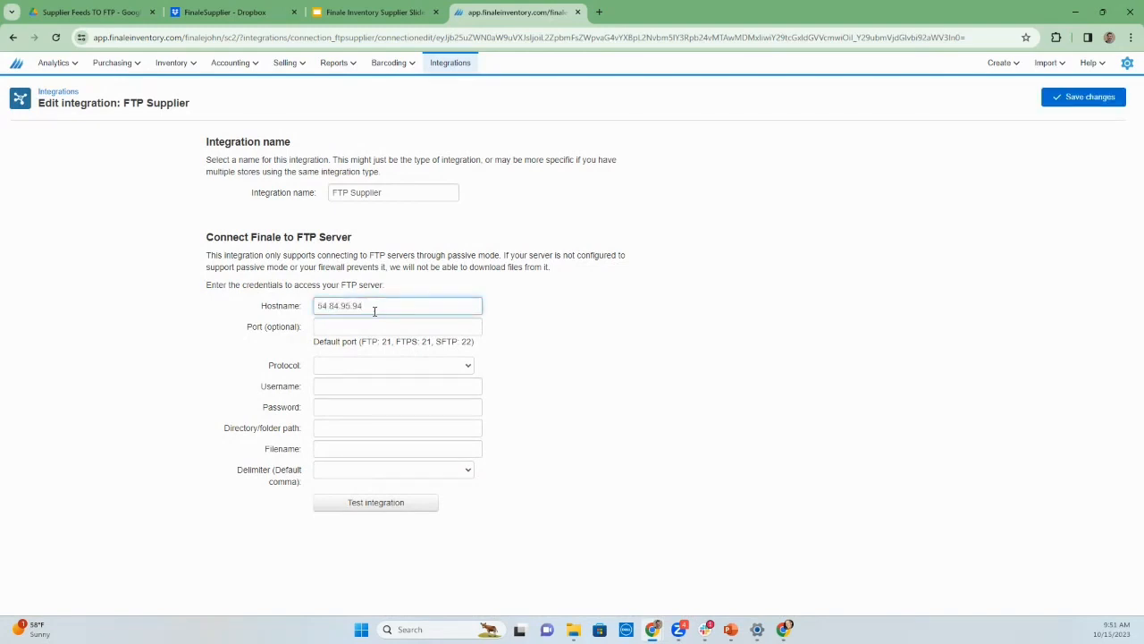
left_click(380, 362)
left_click(368, 408)
Step: Enter the FTP server account's username and password in the integration's credentials
left_click(365, 386)
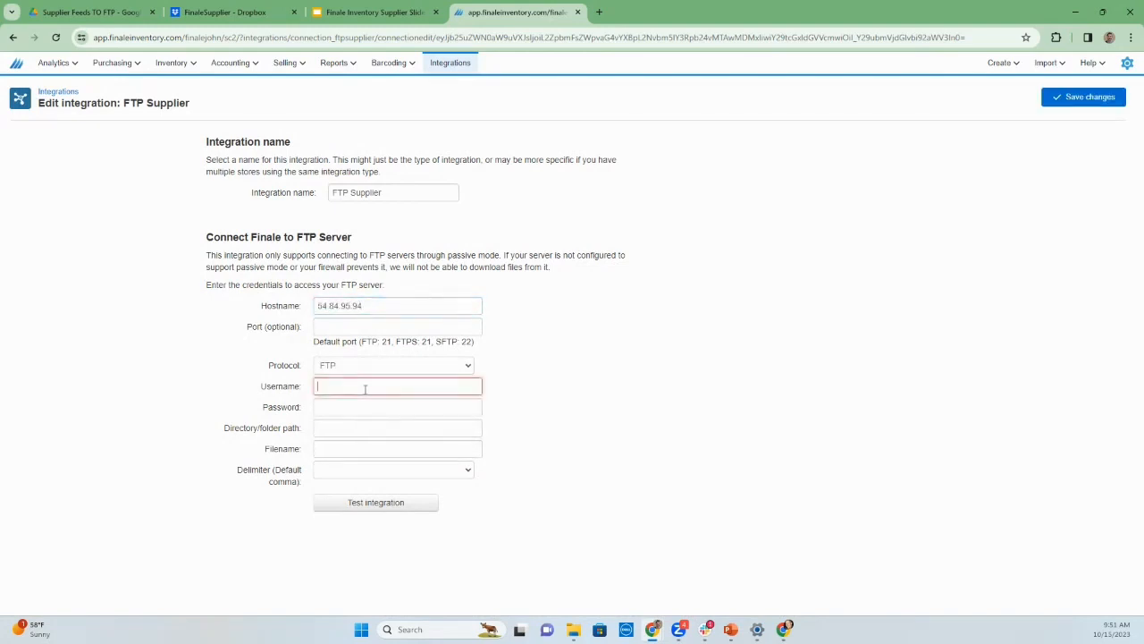
type("tcstire")
key("Tab")
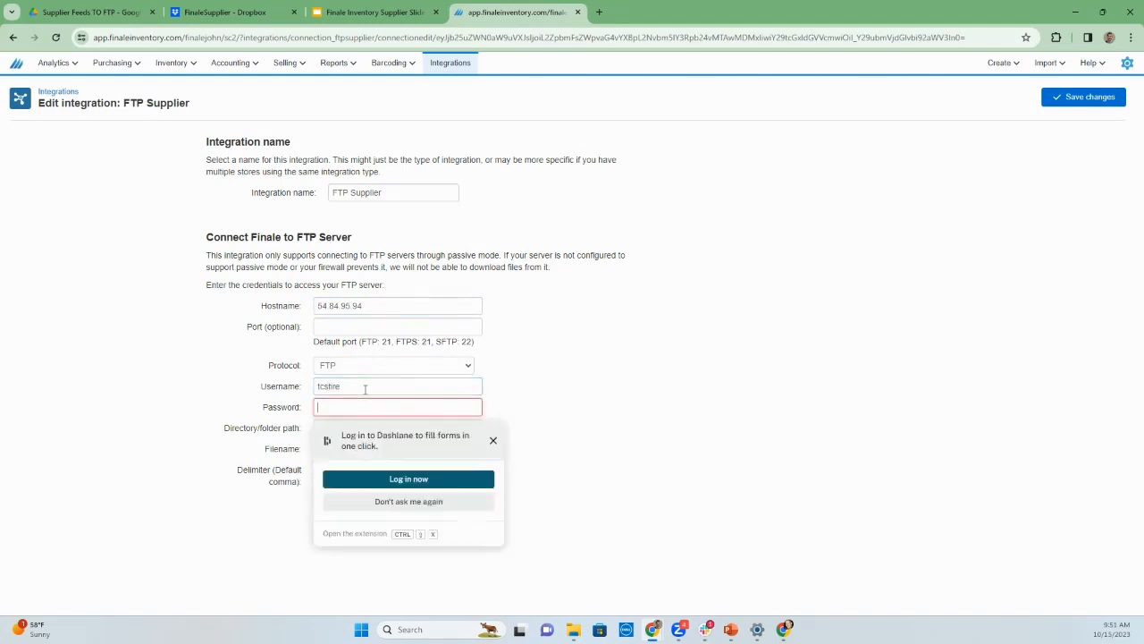
type("*****")
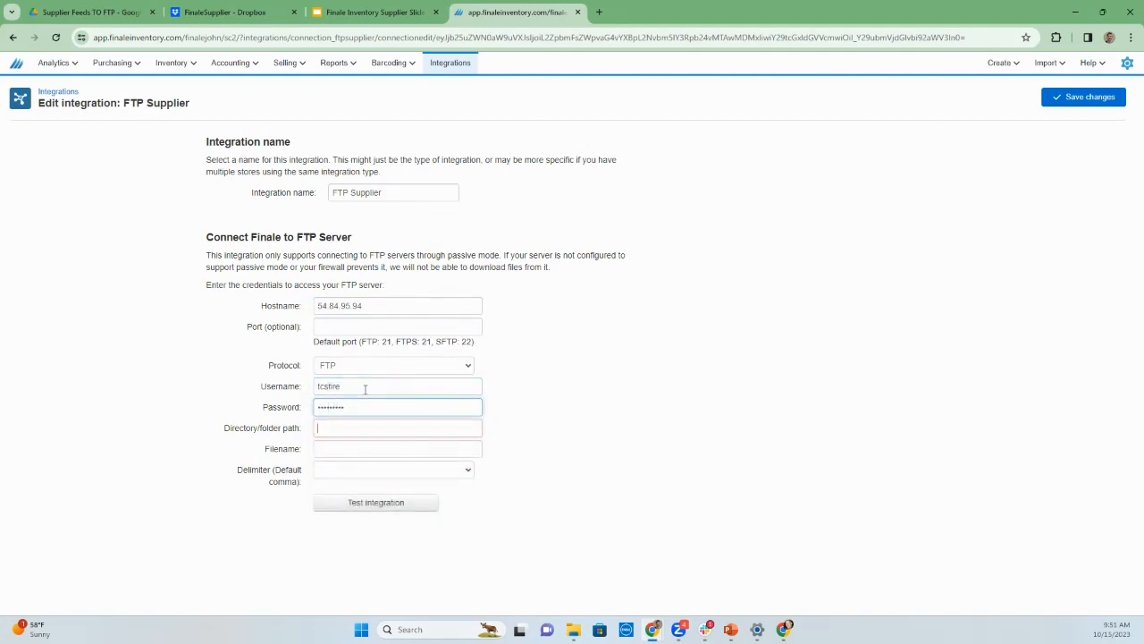
key("Tab")
Step: Trace the directory path from the FTP server's root to the FinaleSupplier folder in File Explorer, and return to the integration settings
left_click(577, 632)
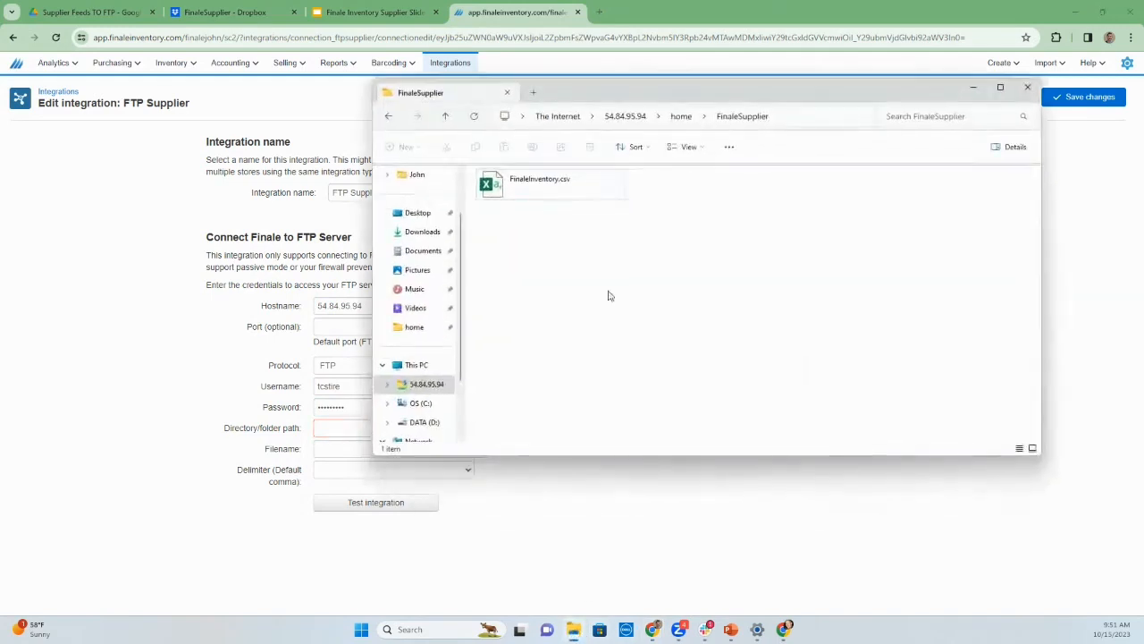
left_click(681, 116)
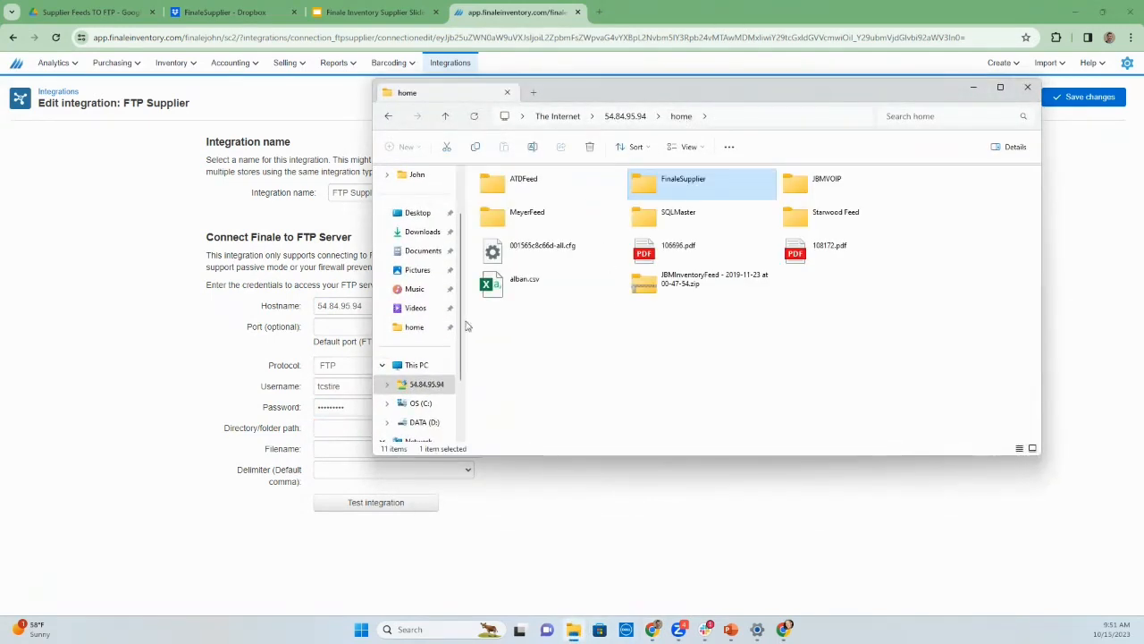
left_click(419, 384)
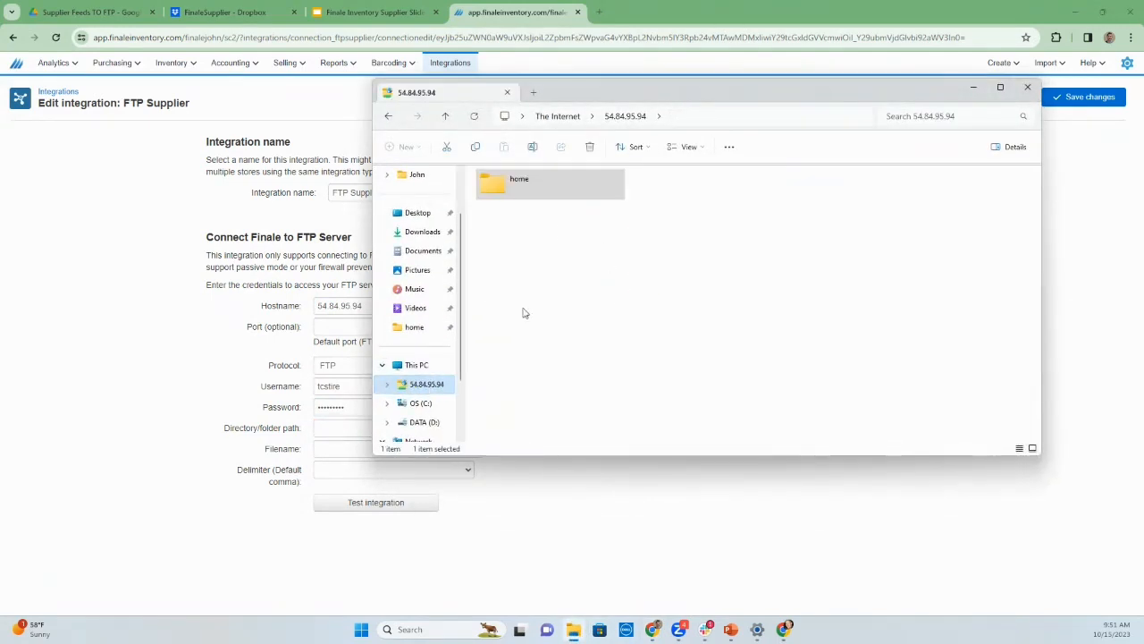
double_click(521, 184)
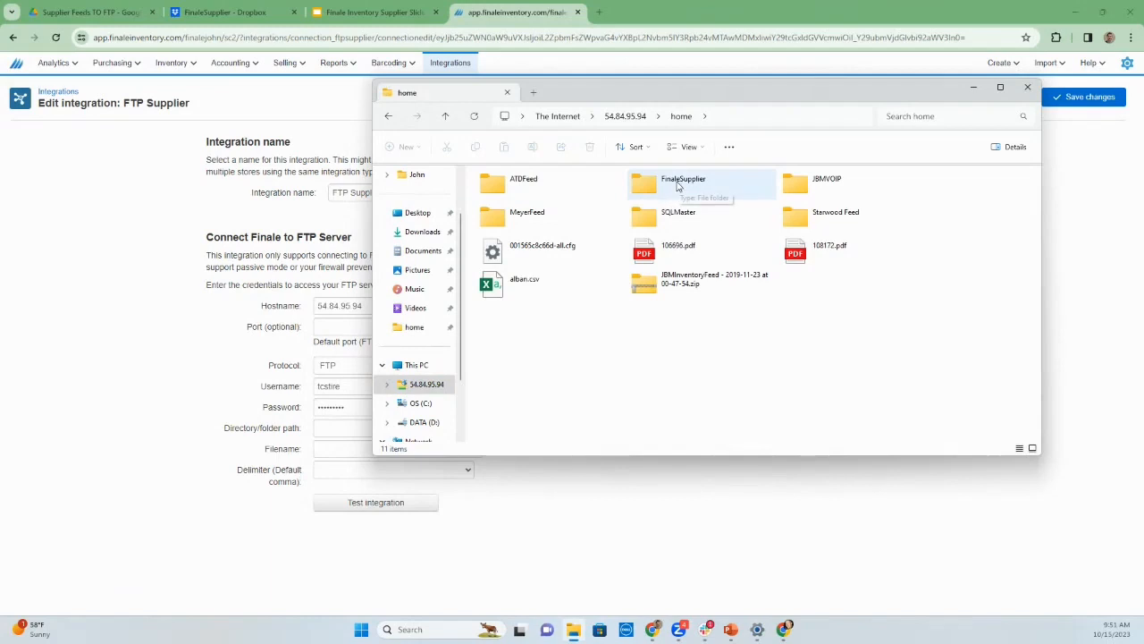
double_click(679, 183)
left_click(237, 476)
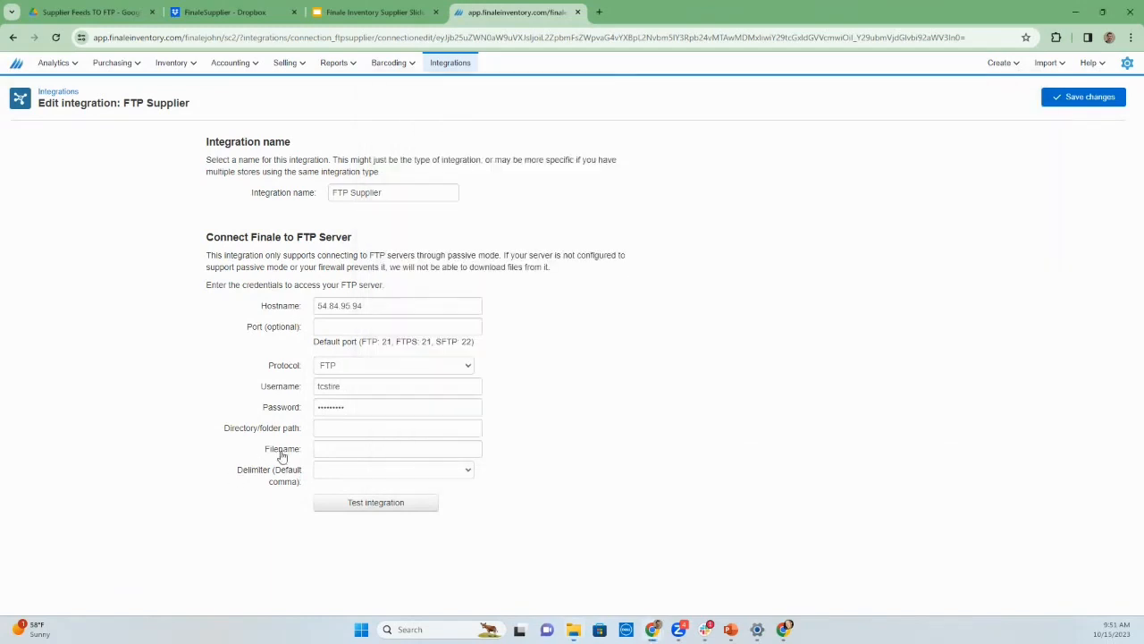
Step: Set the integration's directory path to home/FinaleSupplier and its filename to FinaleInventory.csv, checking the file's name in File Explorer
left_click(355, 427)
type("home/FinaleSup")
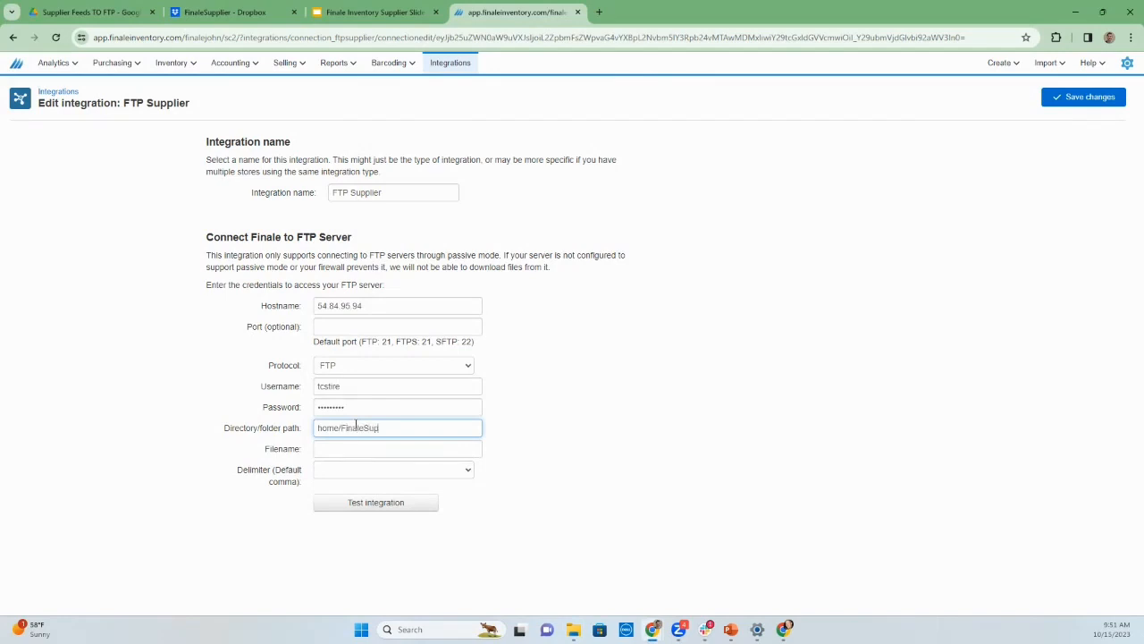
type("plier")
left_click(358, 448)
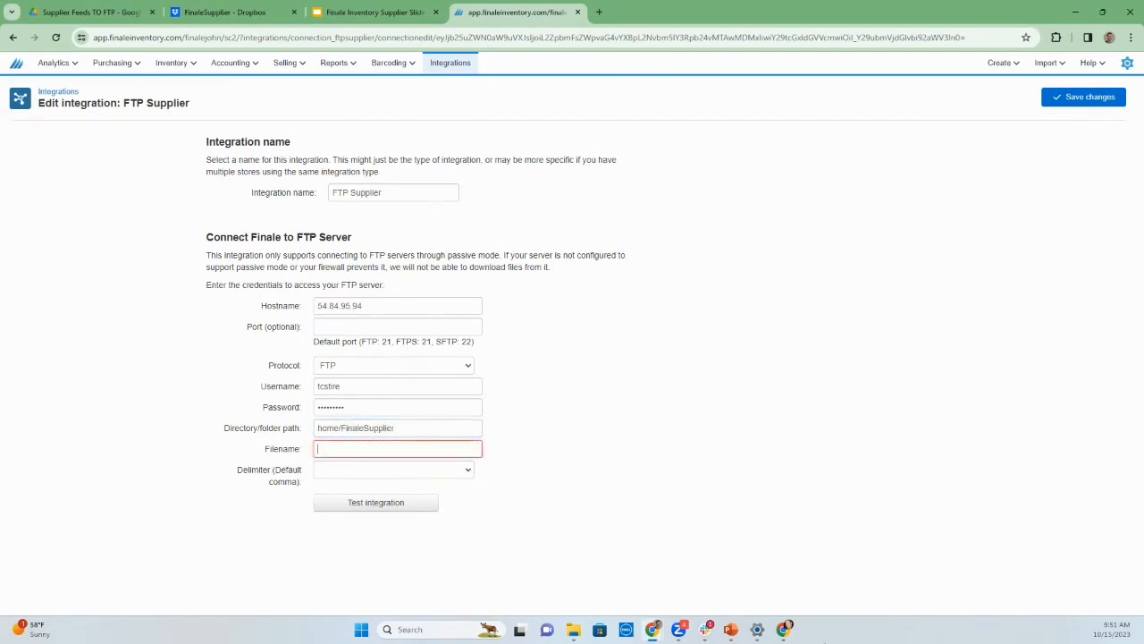
left_click(573, 631)
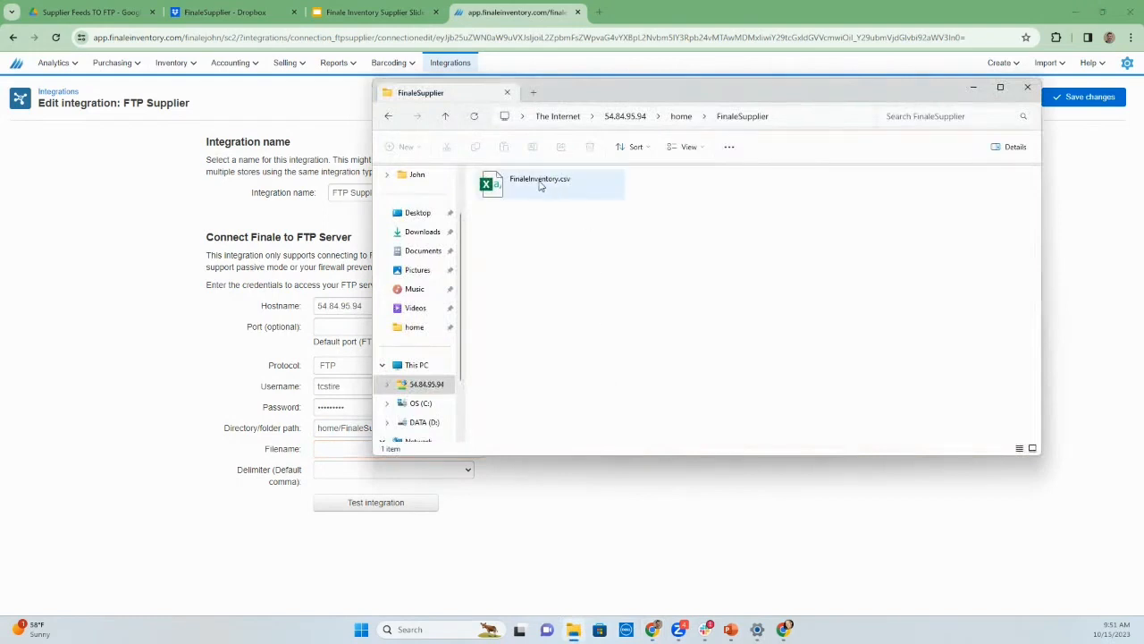
left_click(340, 445)
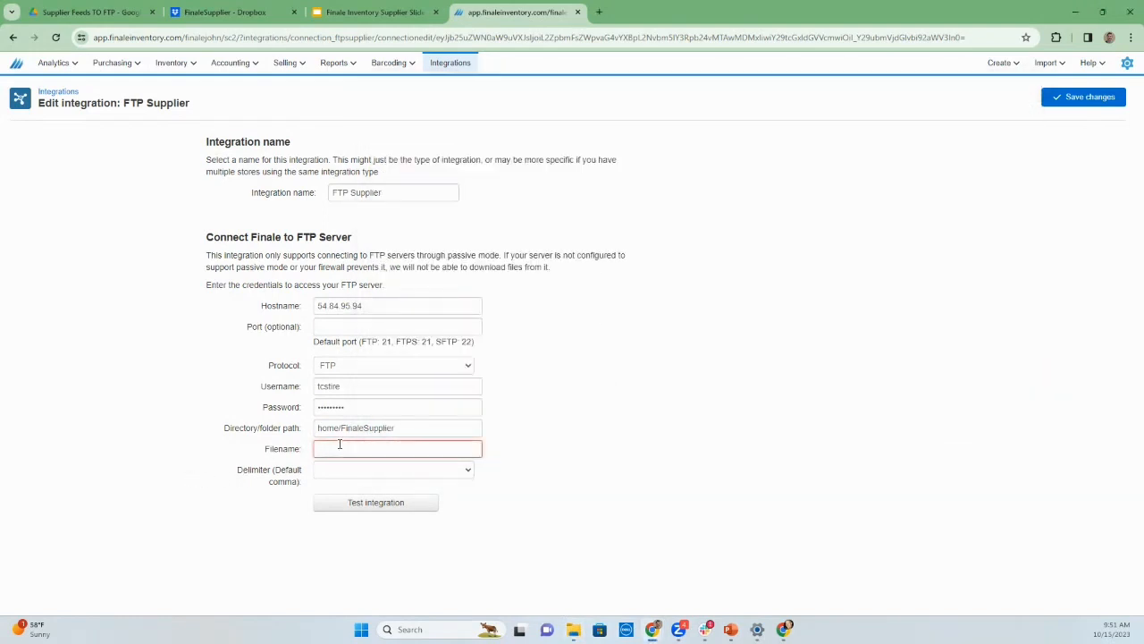
type("Fla")
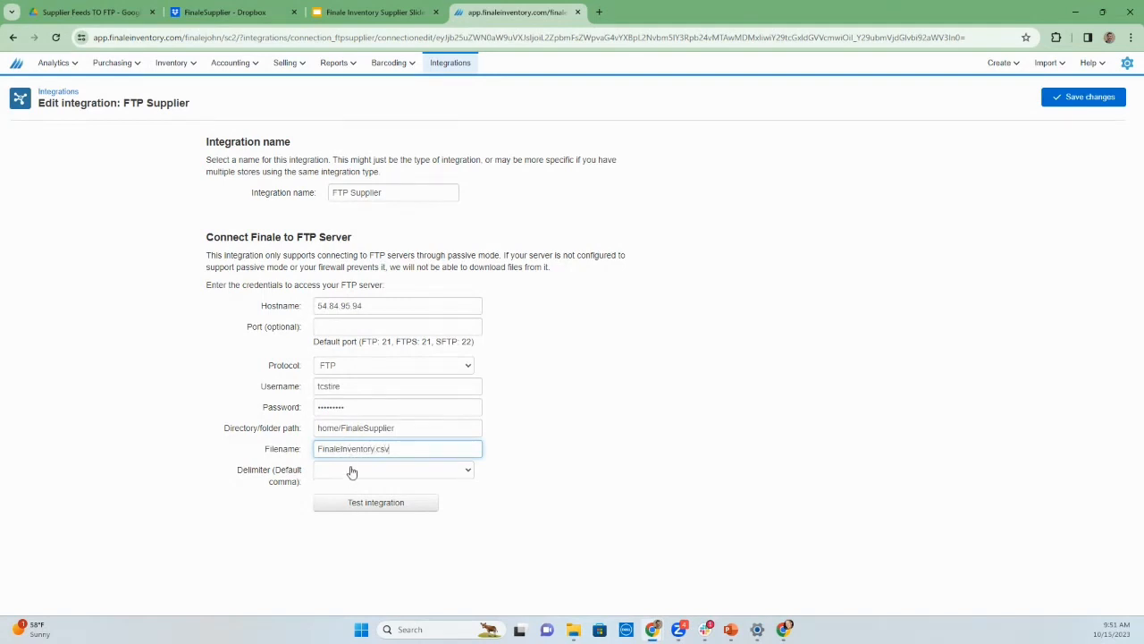
Step: Set the feed file's delimiter to Comma and test the FTP Supplier integration's connection
left_click(350, 469)
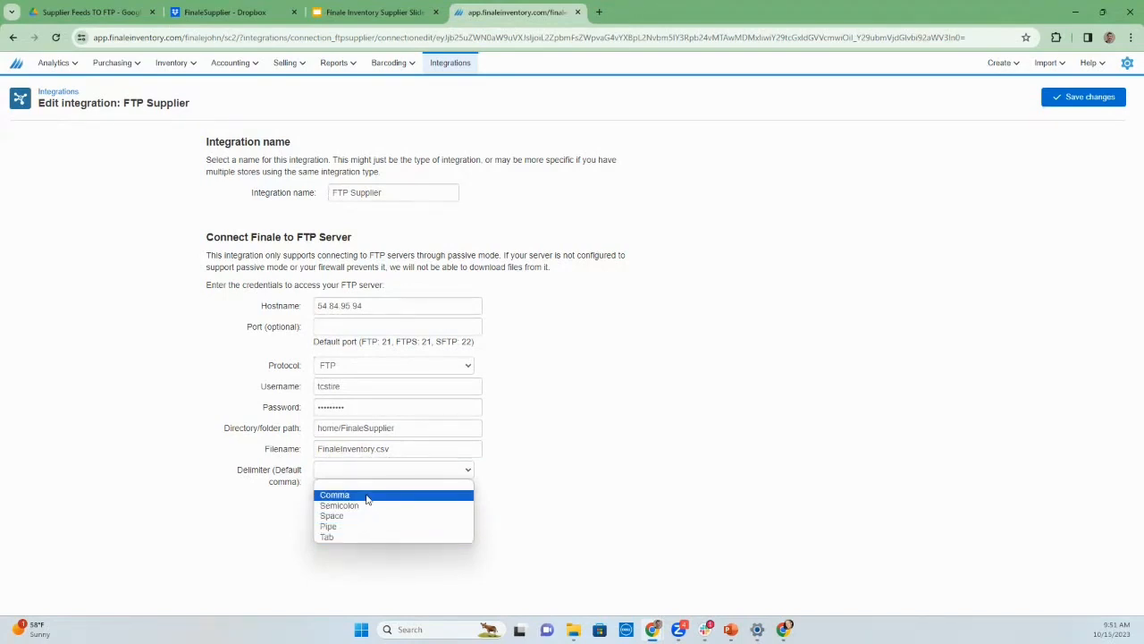
left_click(367, 495)
left_click(375, 502)
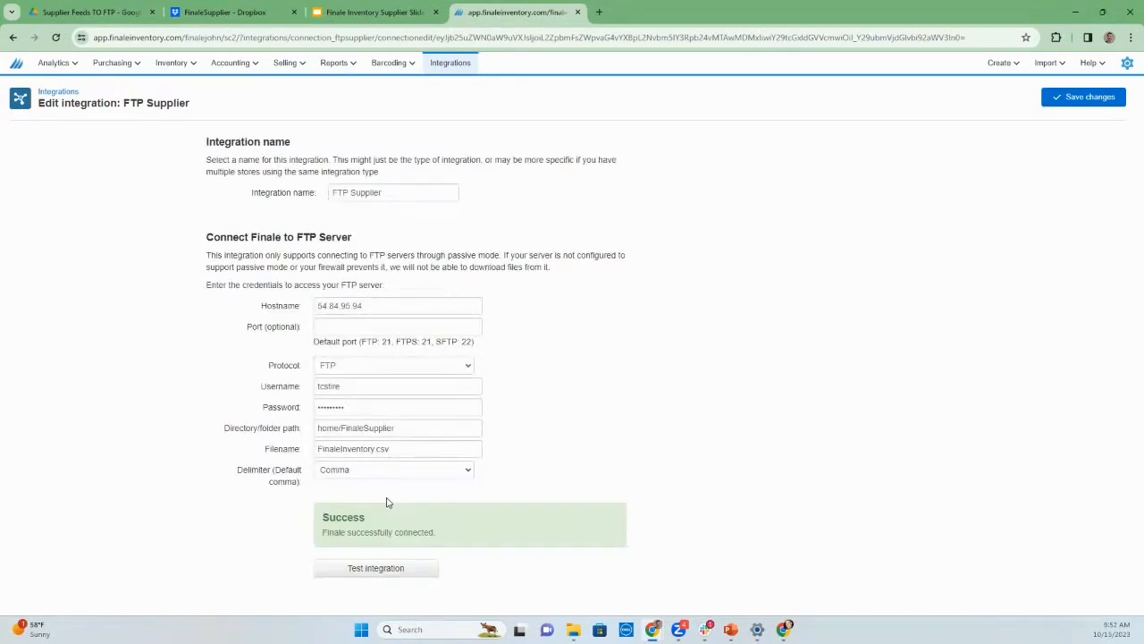
left_click_drag(442, 530, 313, 550)
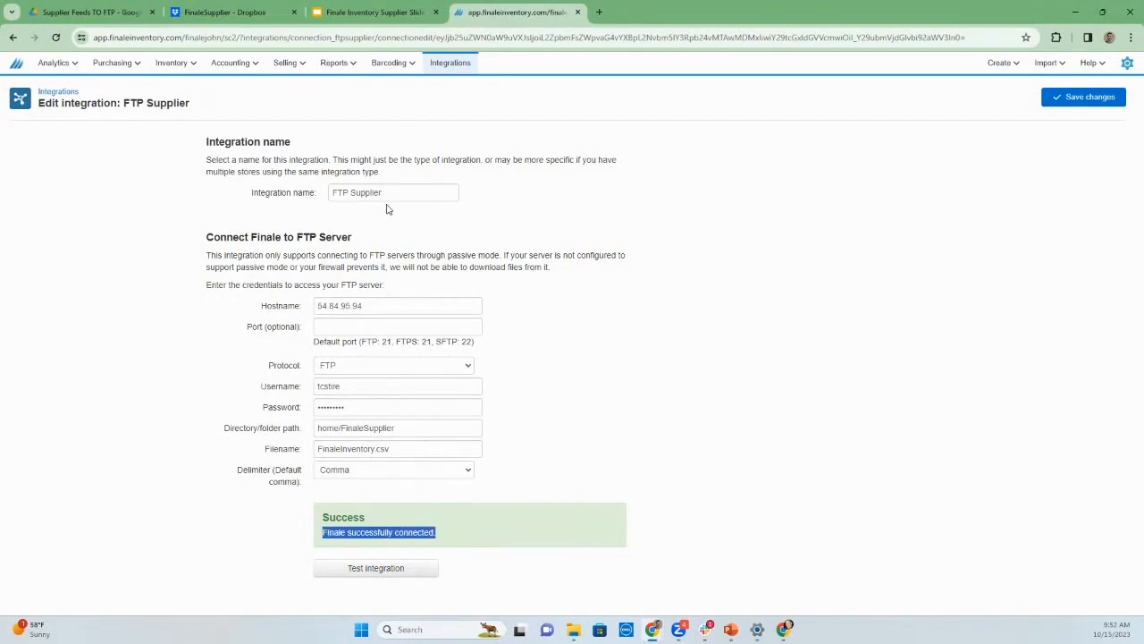
Step: Return to the integrations overview and open the FTP Supplier's "Pull stock levels from FTP Supplier" task for editing
left_click(452, 62)
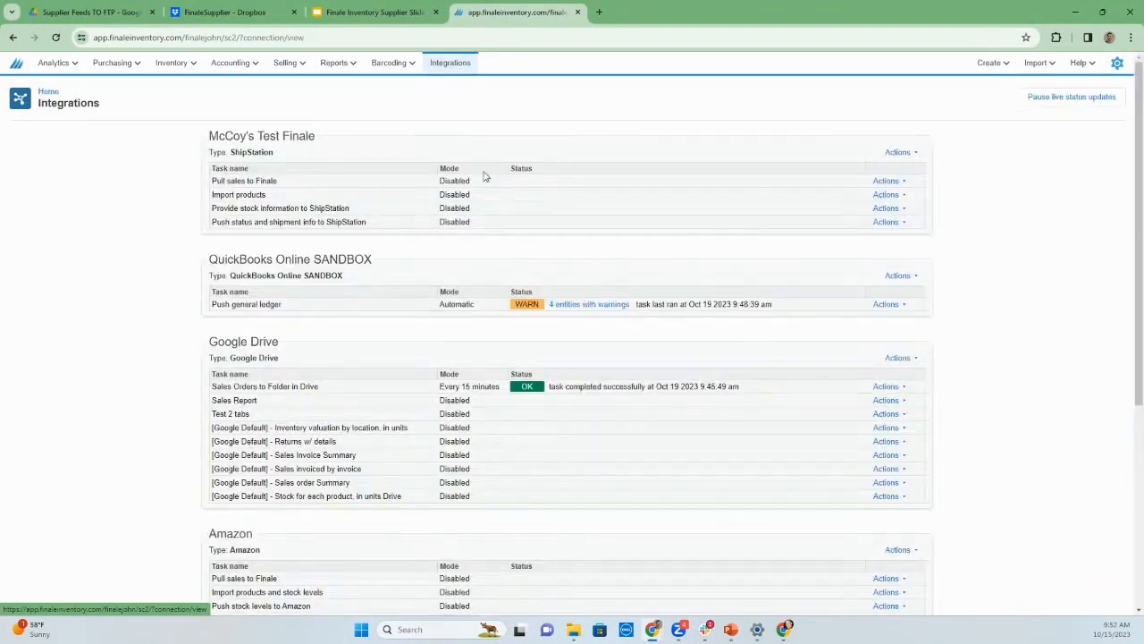
scroll(487, 317, "down", 1)
scroll(486, 317, "down", 3)
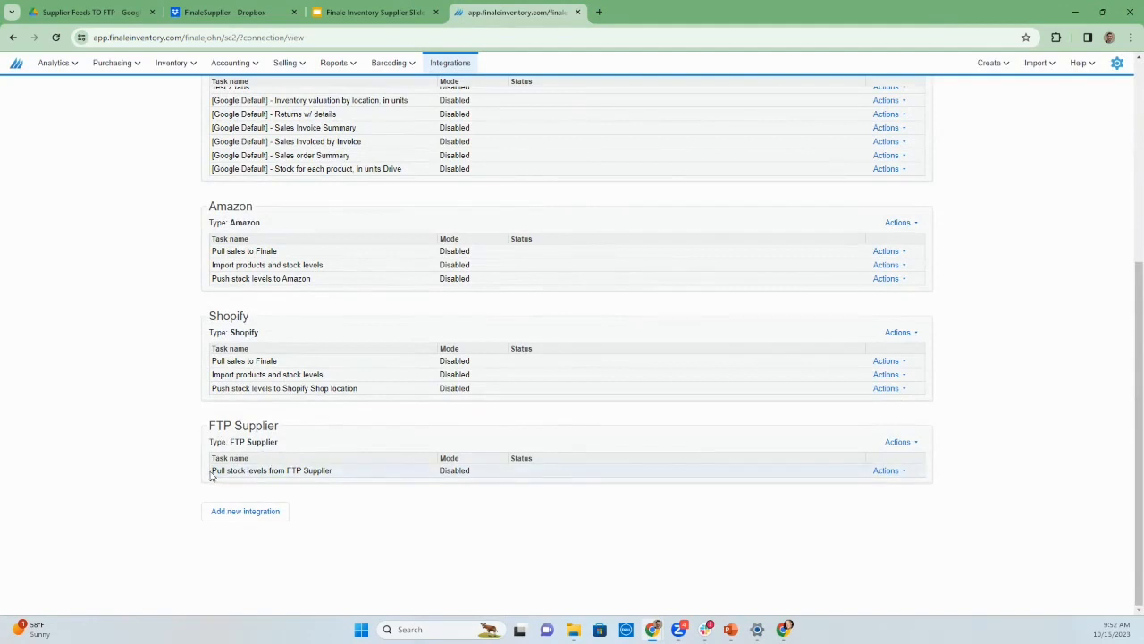
left_click_drag(211, 475, 329, 477)
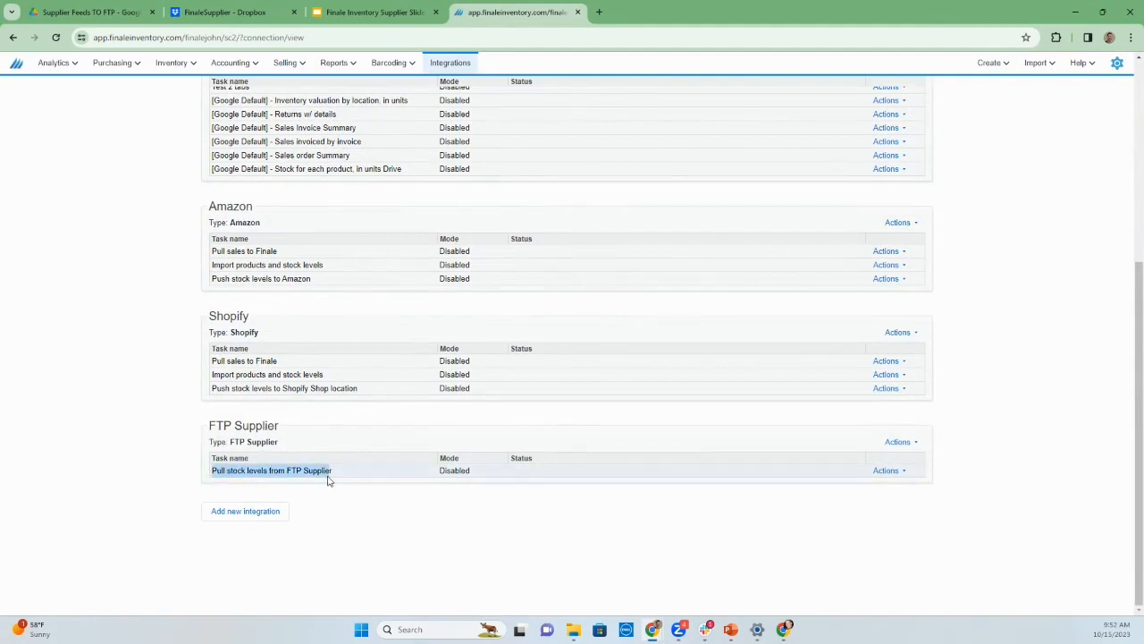
left_click(888, 472)
left_click(867, 491)
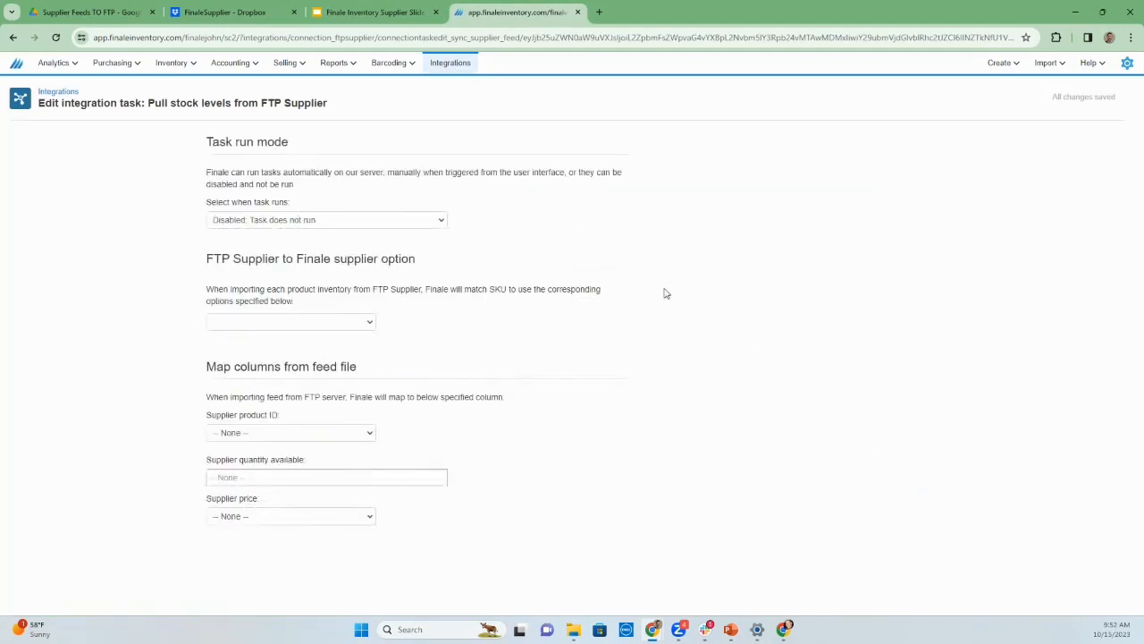
Step: Schedule the stock level task to run once per day at Noon and assign it to the supplier 2Crave
left_click(272, 223)
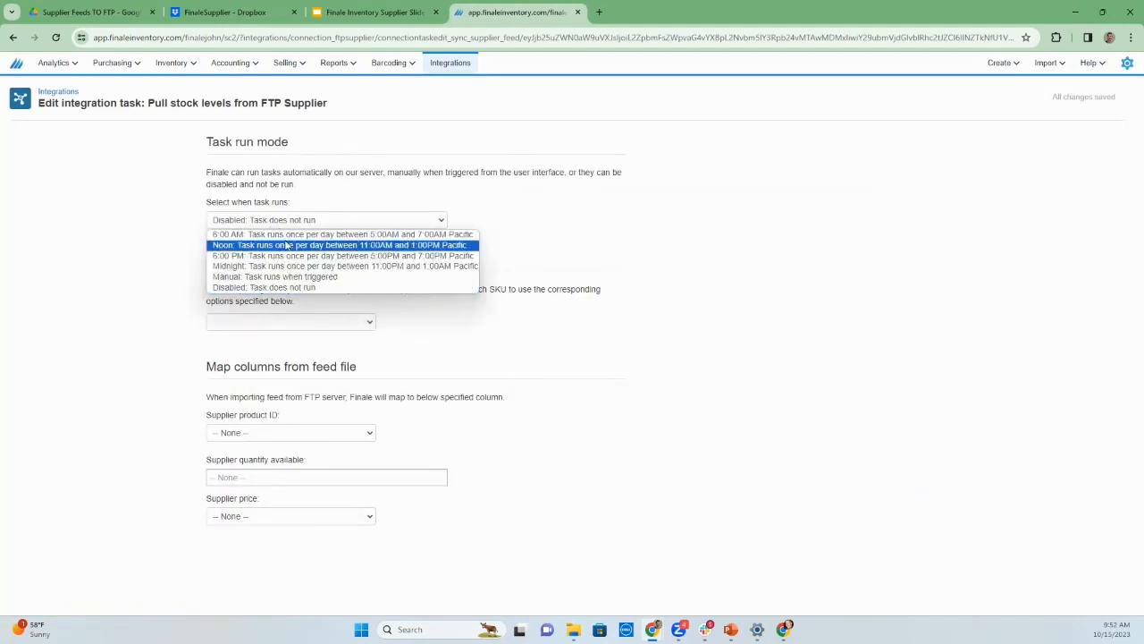
left_click(287, 247)
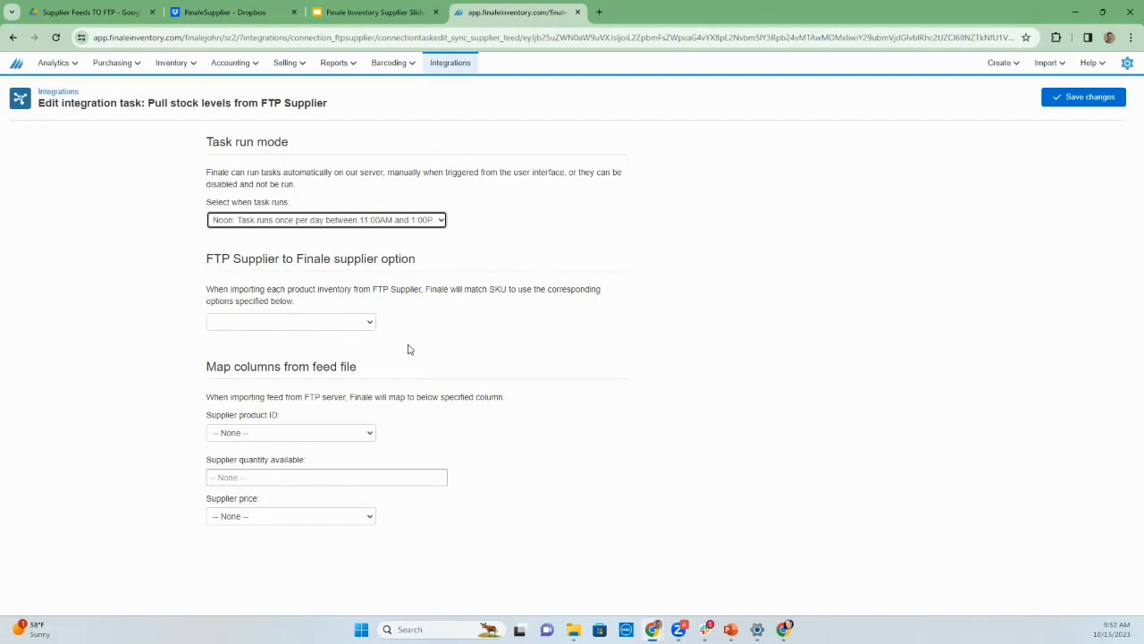
left_click(366, 328)
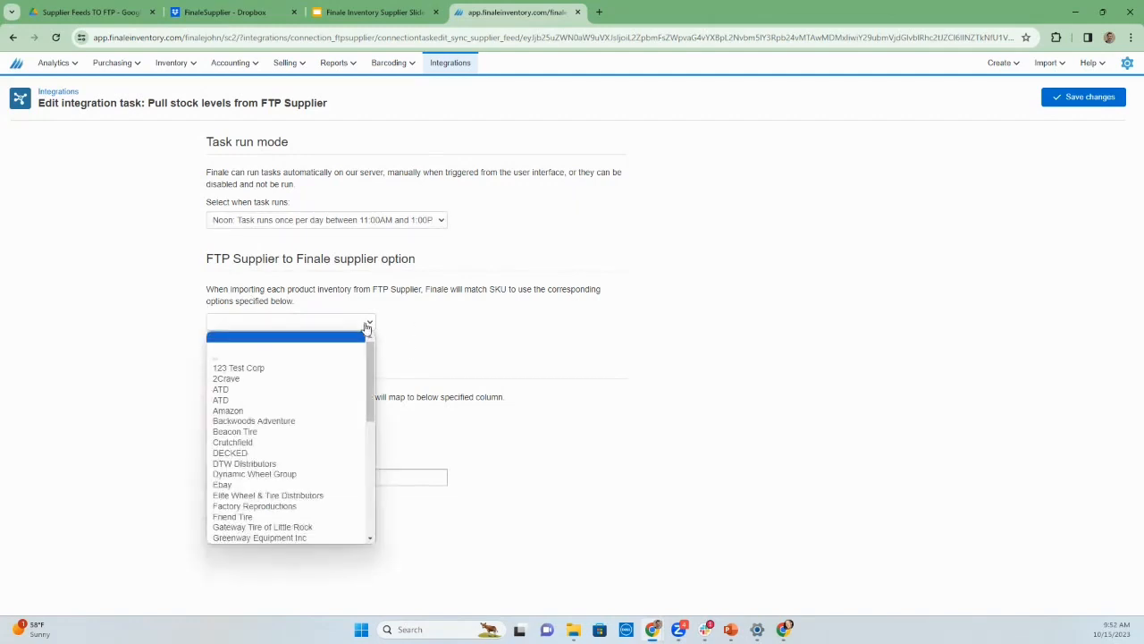
left_click(333, 386)
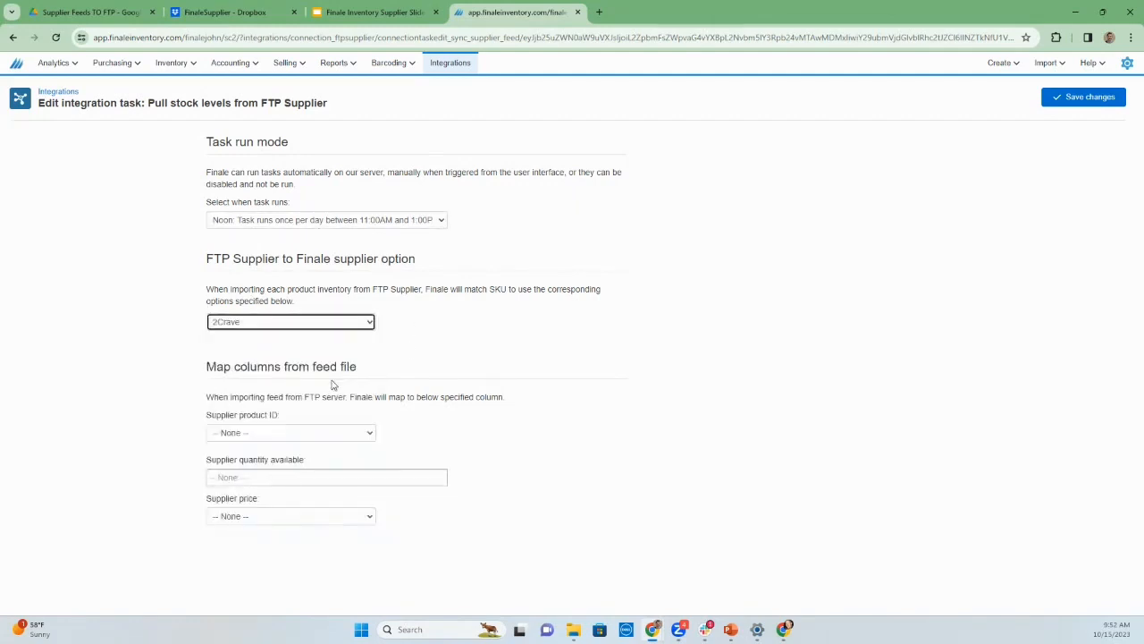
Step: Map both the supplier product ID and the supplier quantity available to the Item Number column, and save the task's changes
left_click(314, 432)
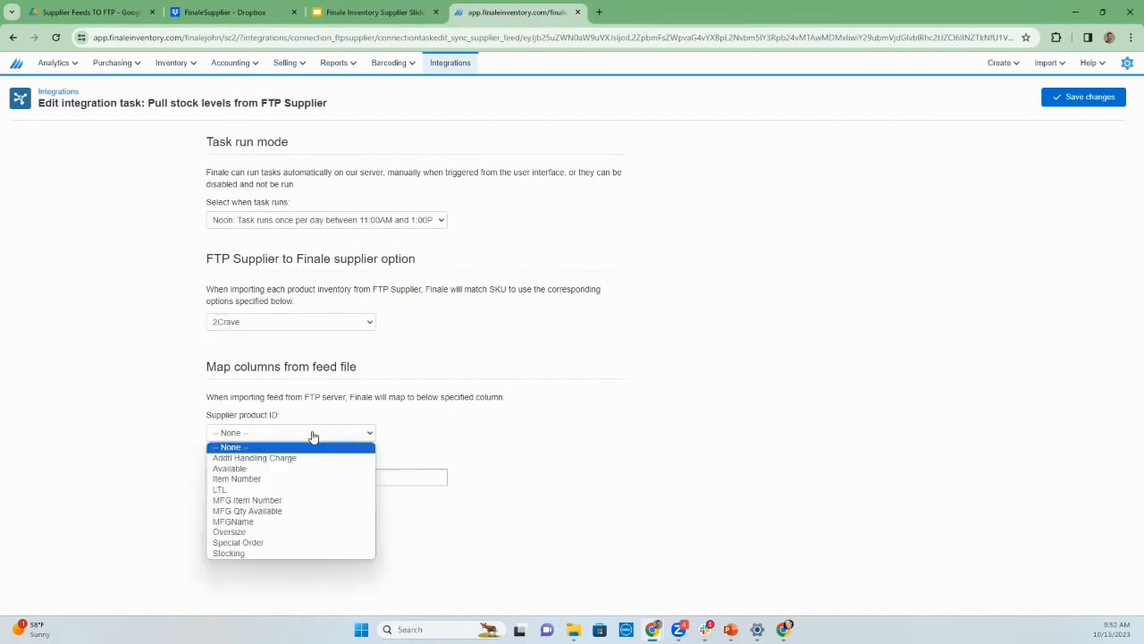
left_click(258, 479)
left_click(260, 476)
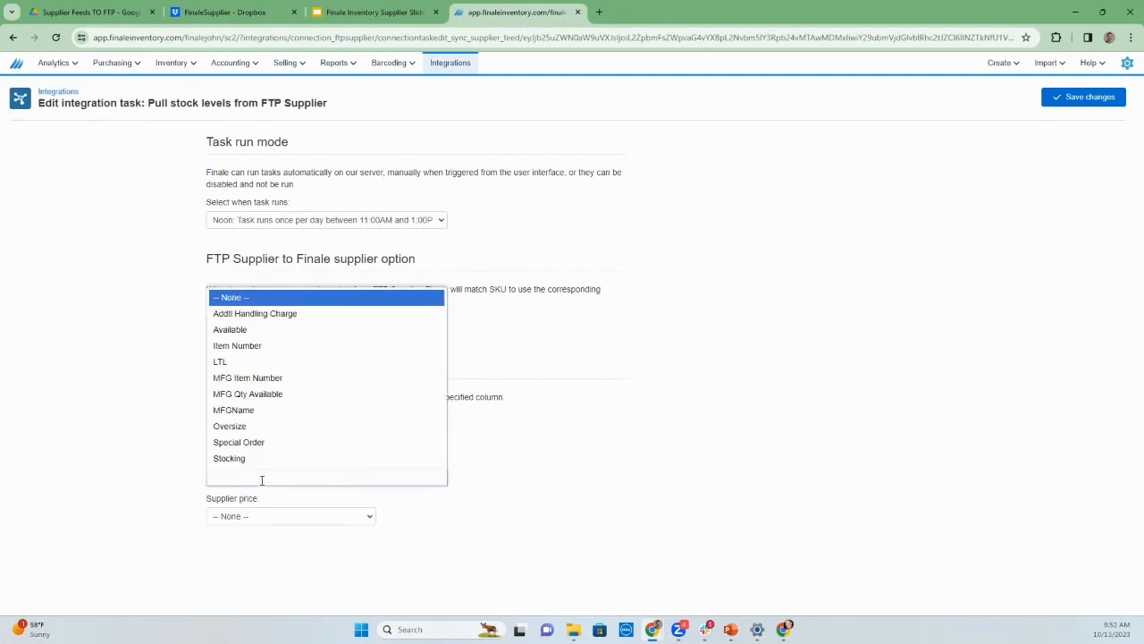
left_click(243, 351)
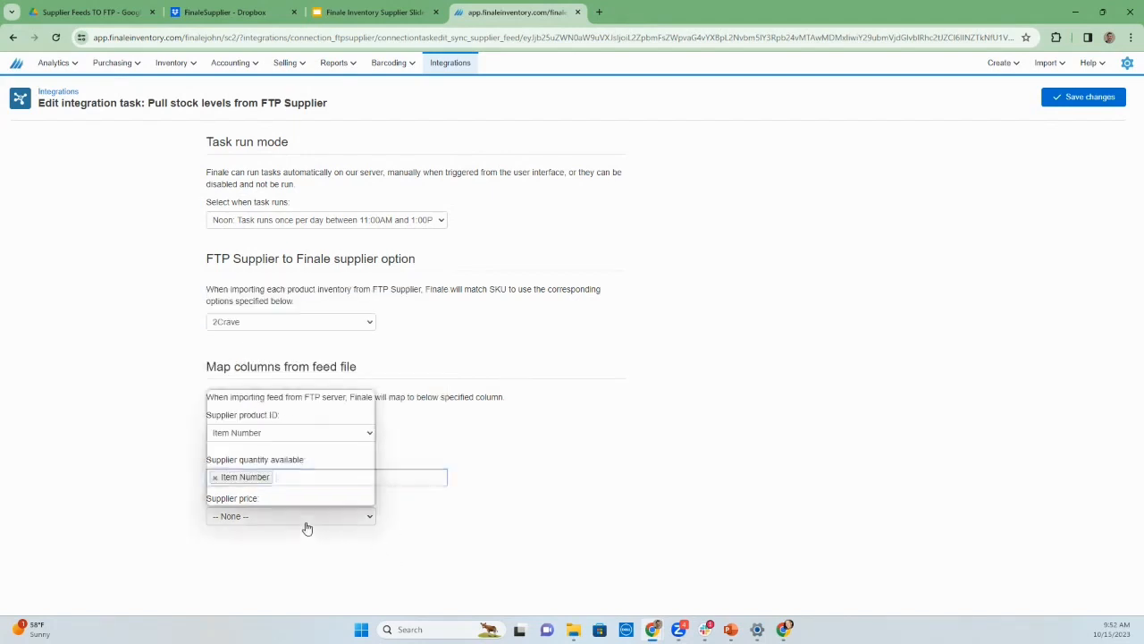
left_click(429, 538)
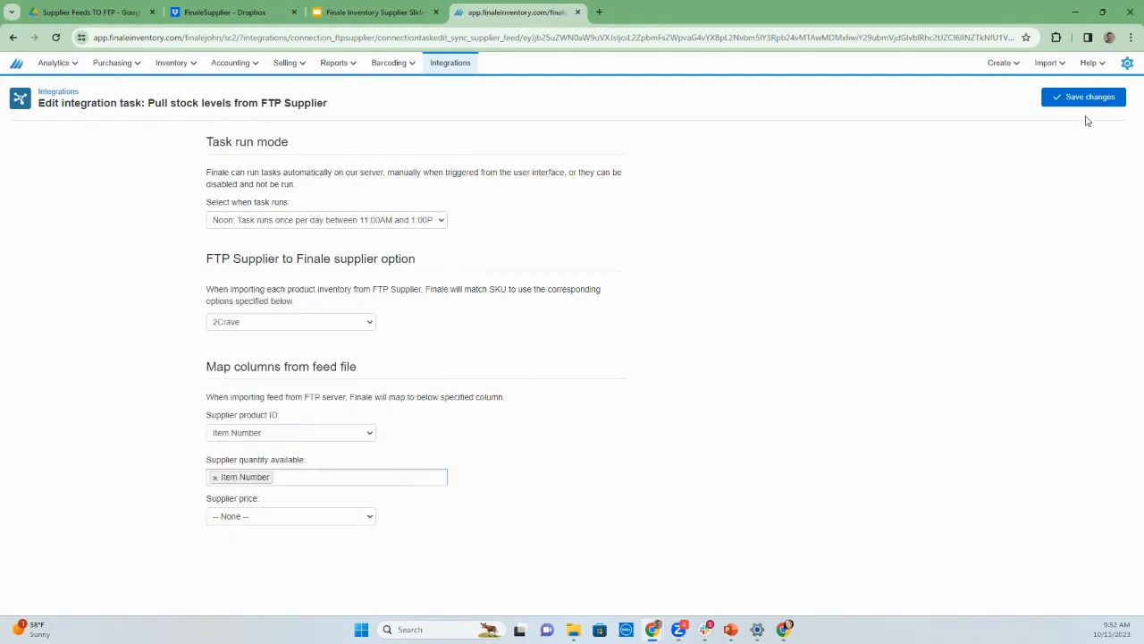
left_click(1085, 98)
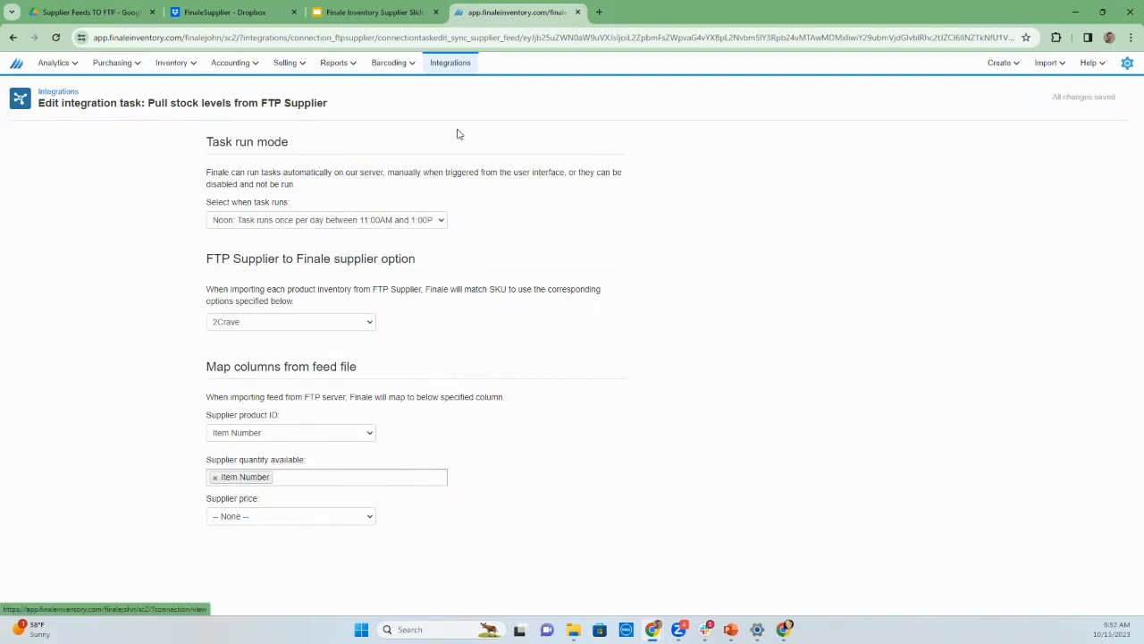